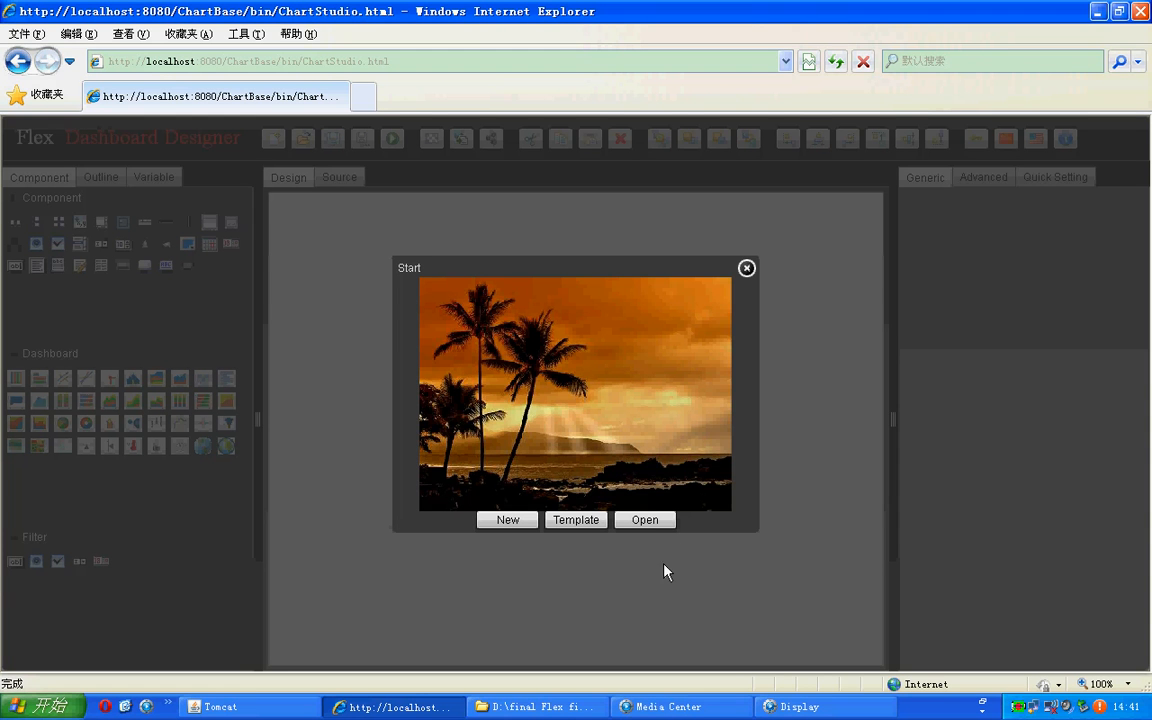
Step: Start a new dashboard from the single-panel template
left_click(577, 521)
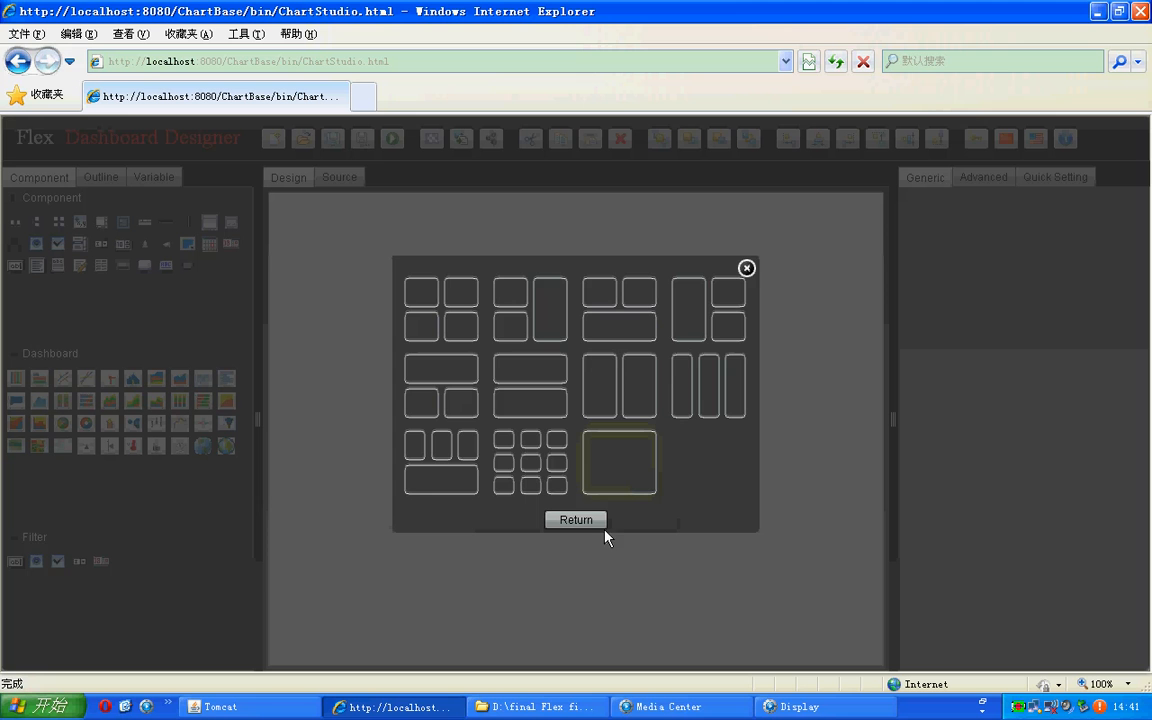
left_click(578, 521)
left_click(580, 521)
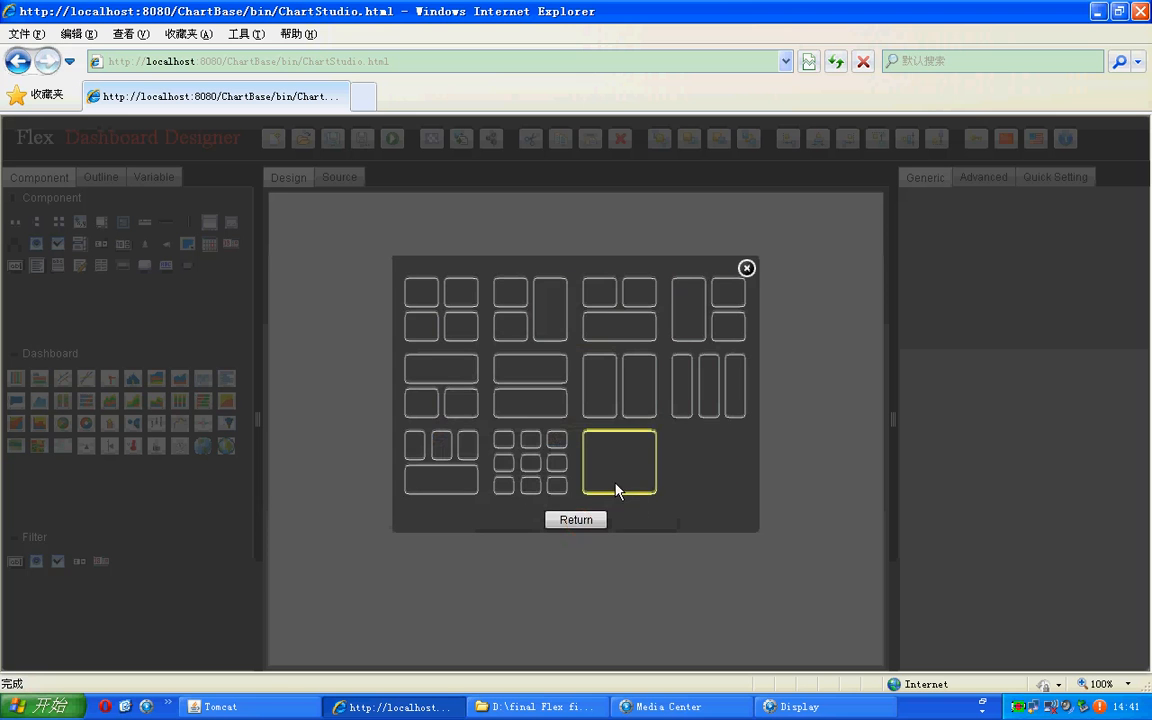
left_click(617, 487)
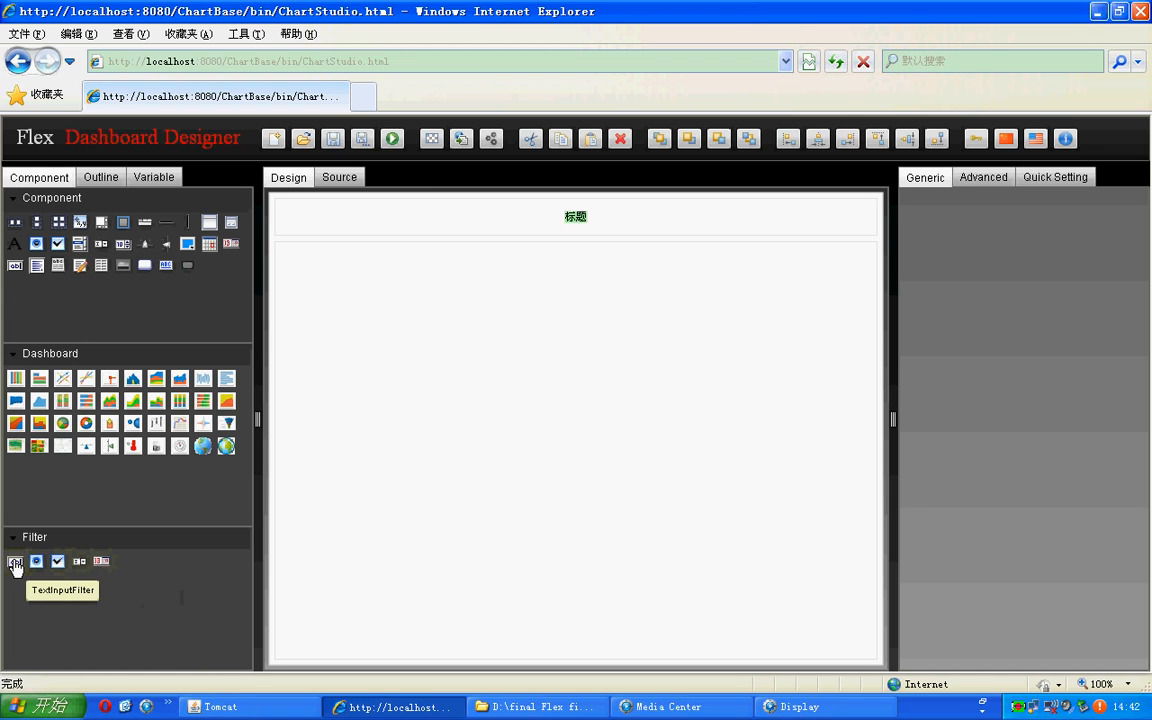
Step: Add a text input filter to the upper part of the canvas, with ID year and title Year
left_click_drag(15, 566, 432, 313)
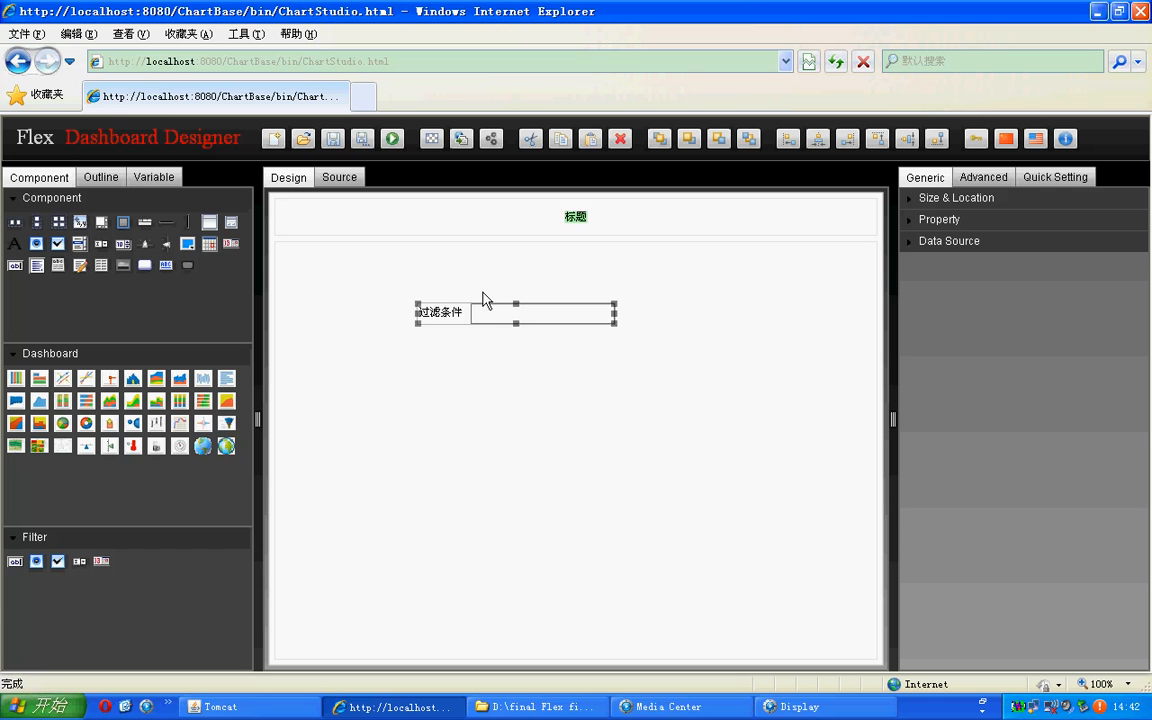
left_click(934, 204)
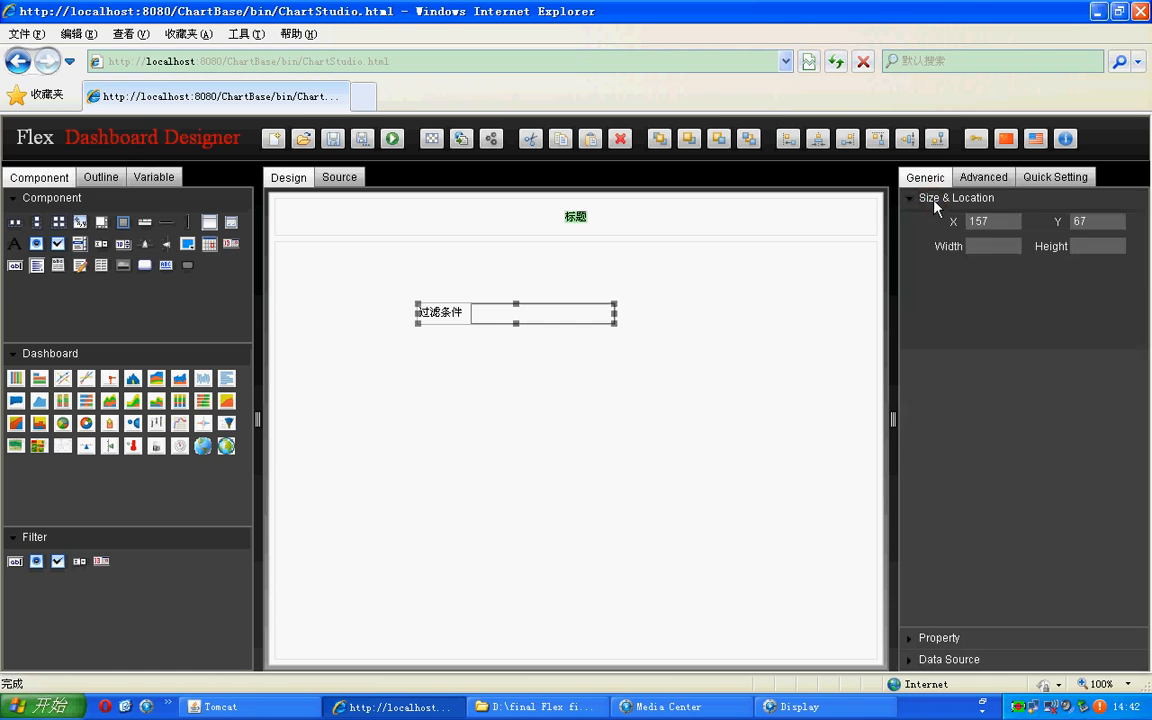
left_click(934, 203)
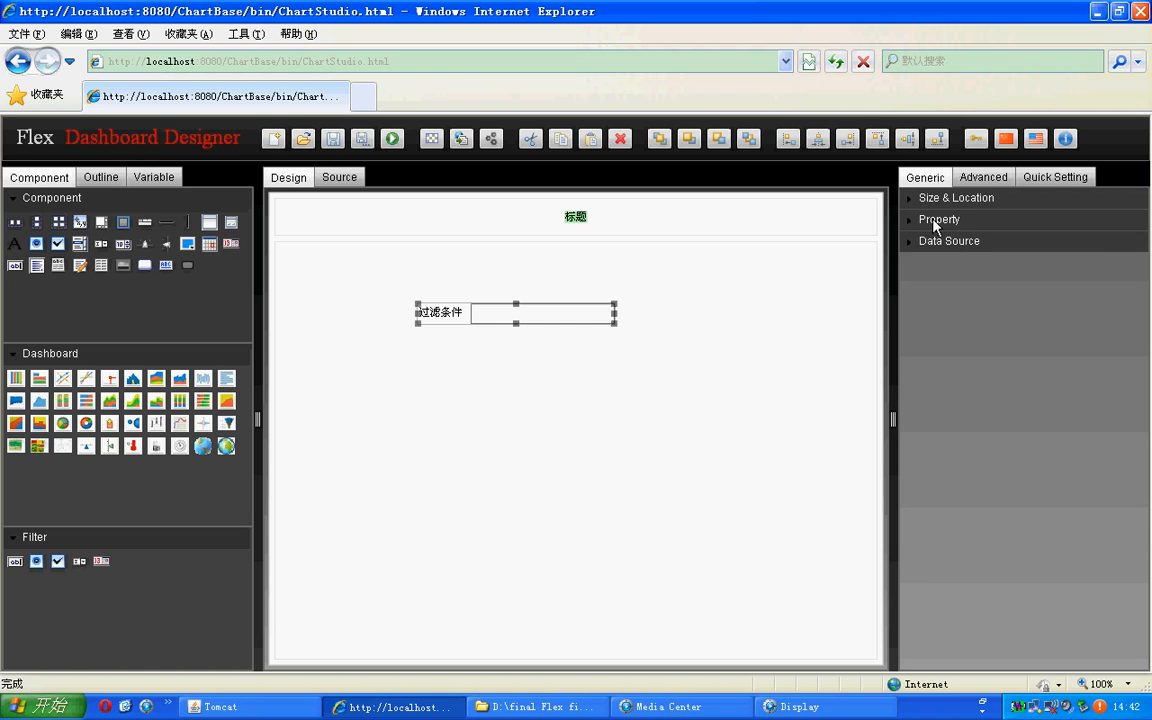
left_click(933, 219)
left_click(1036, 243)
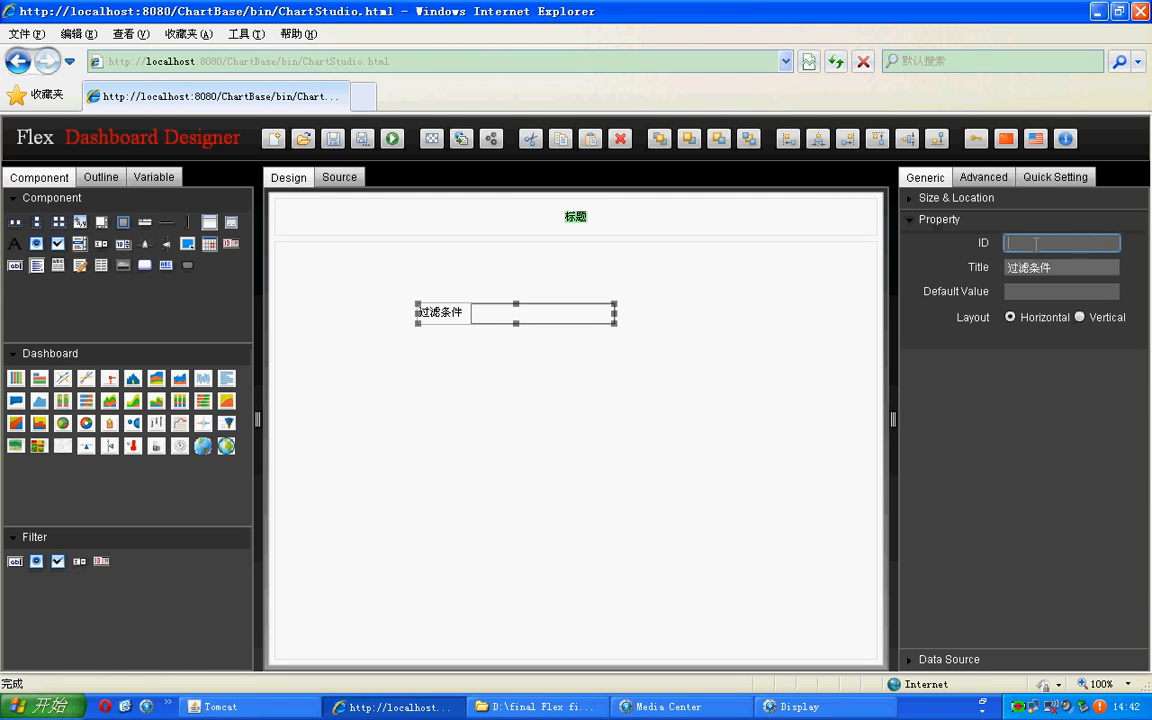
type("year")
key("Tab")
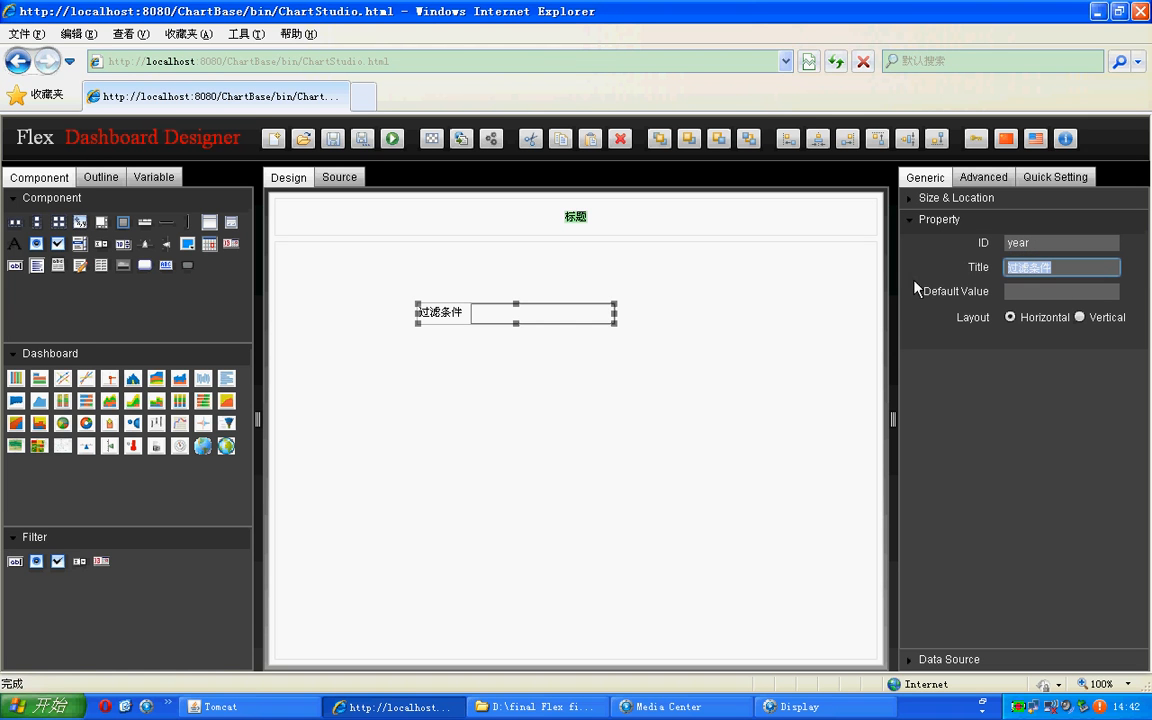
key("BackSpace")
type("Year")
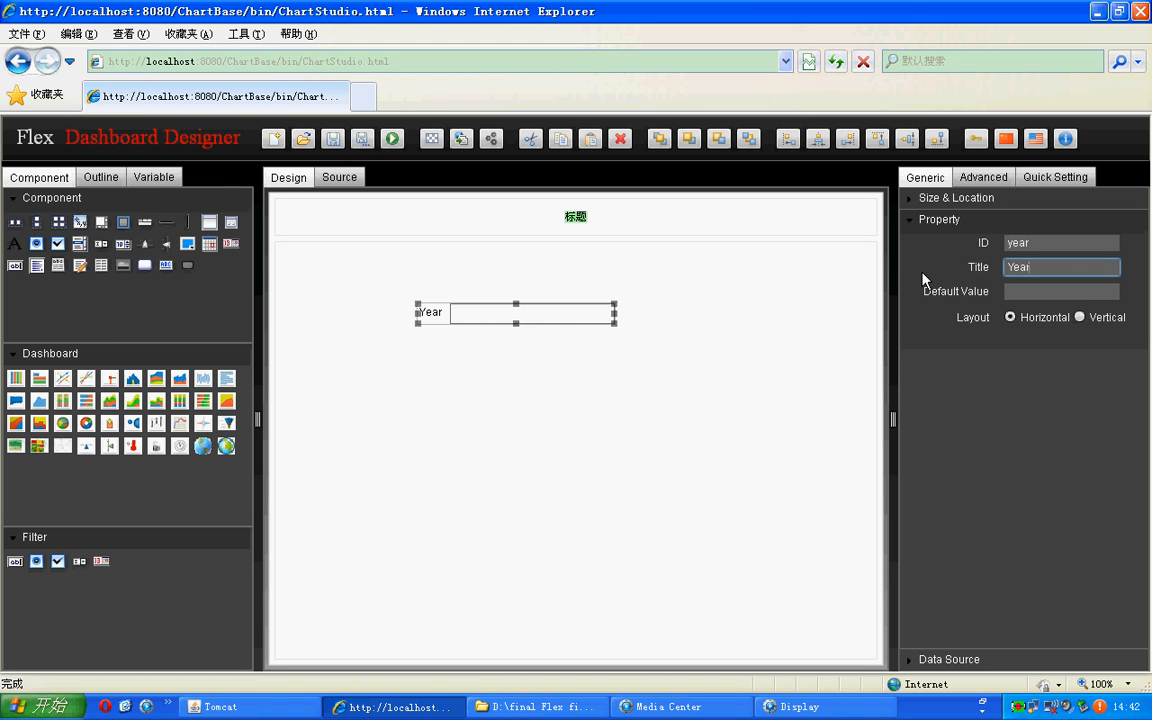
Step: Set the Year filter's default value to 2011
left_click(1043, 243)
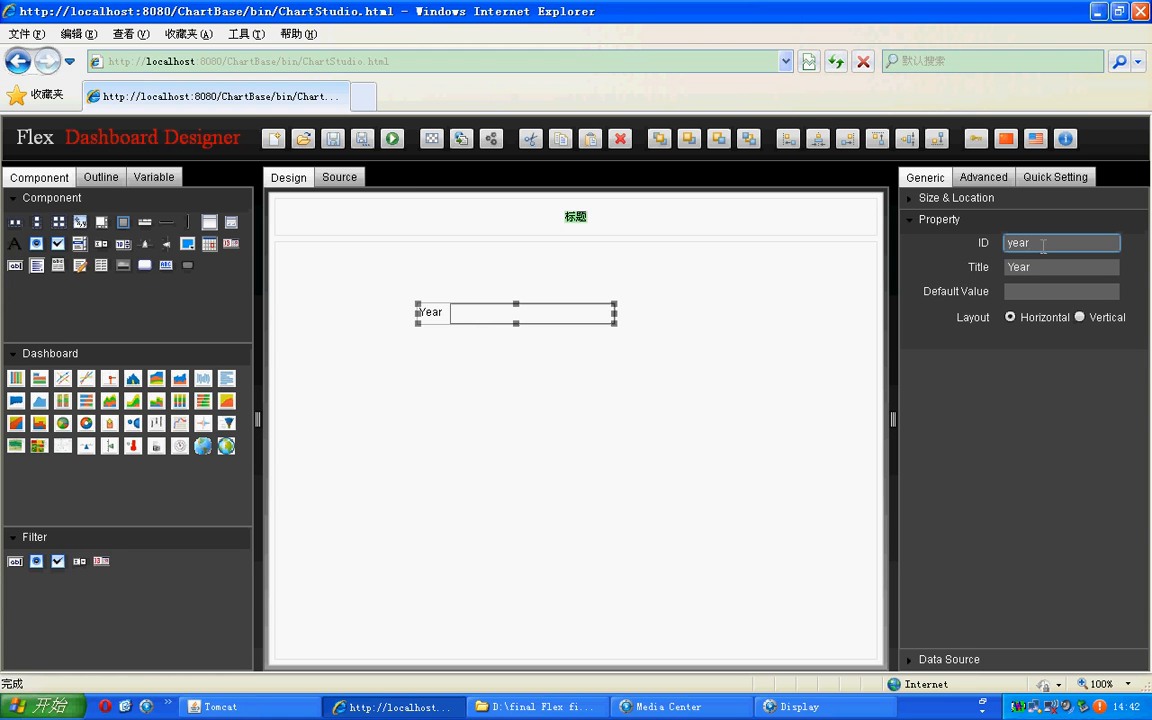
double_click(1042, 245)
left_click(1028, 289)
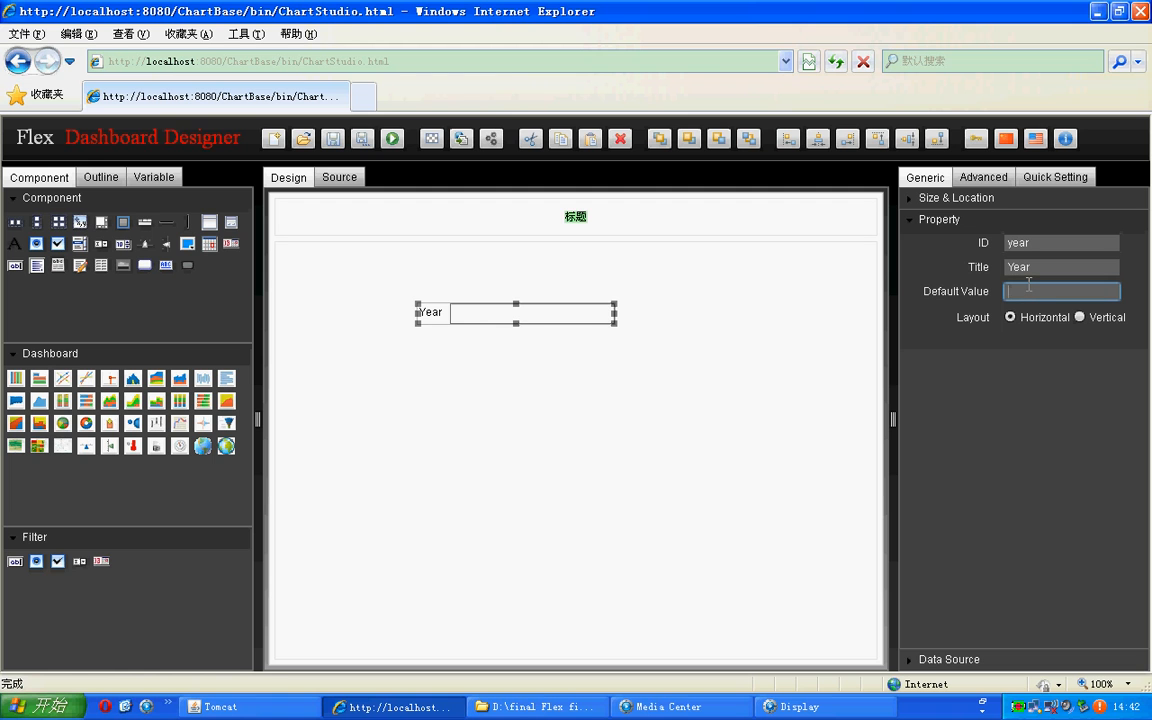
type("2011")
left_click(436, 321)
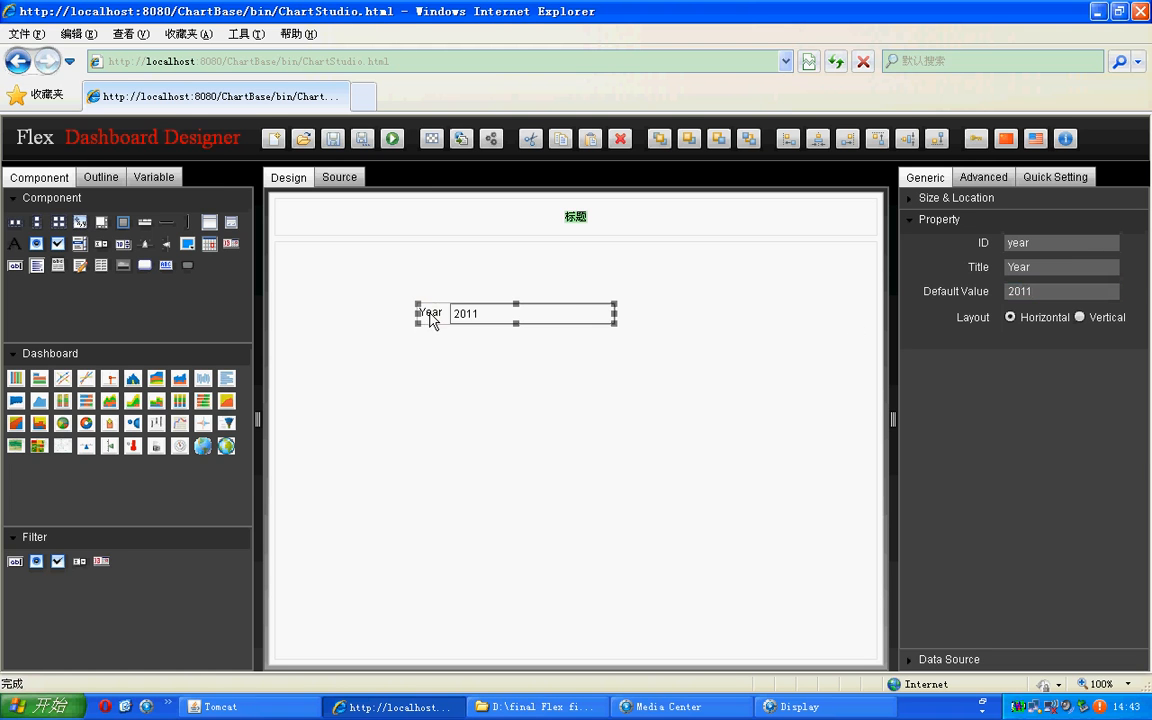
left_click(483, 314)
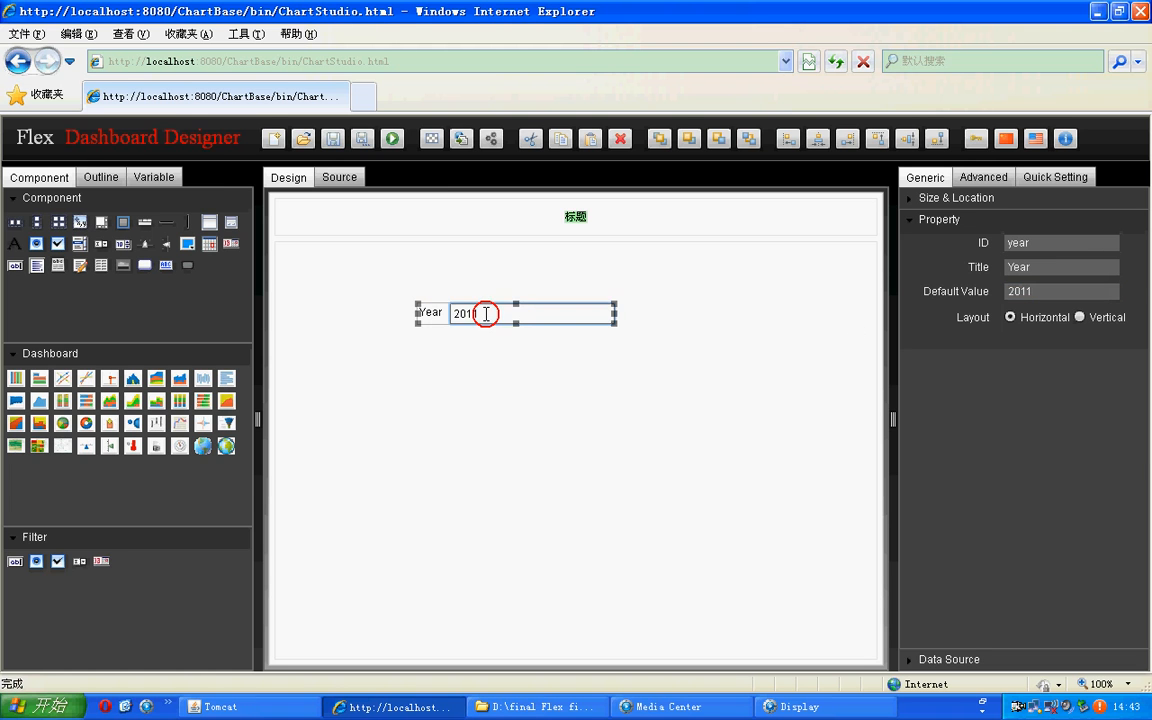
Step: Try the Vertical layout on the Year filter and return it to Horizontal
left_click(1079, 317)
left_click(1010, 317)
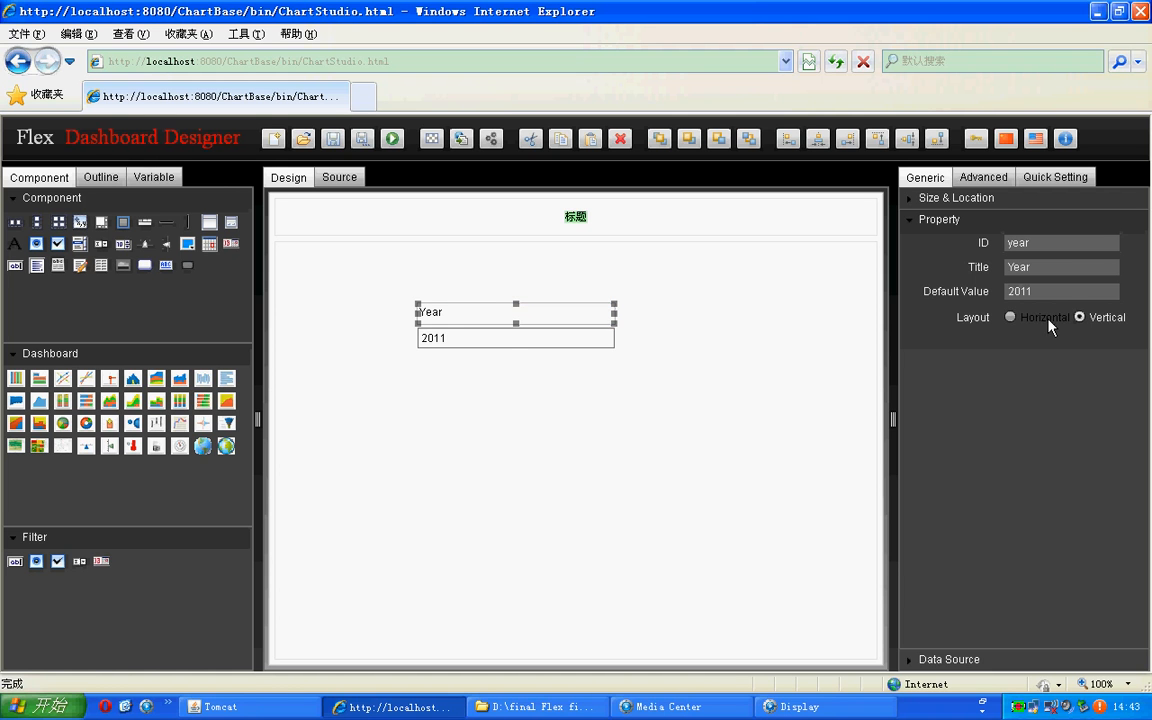
left_click(1080, 318)
left_click(1010, 317)
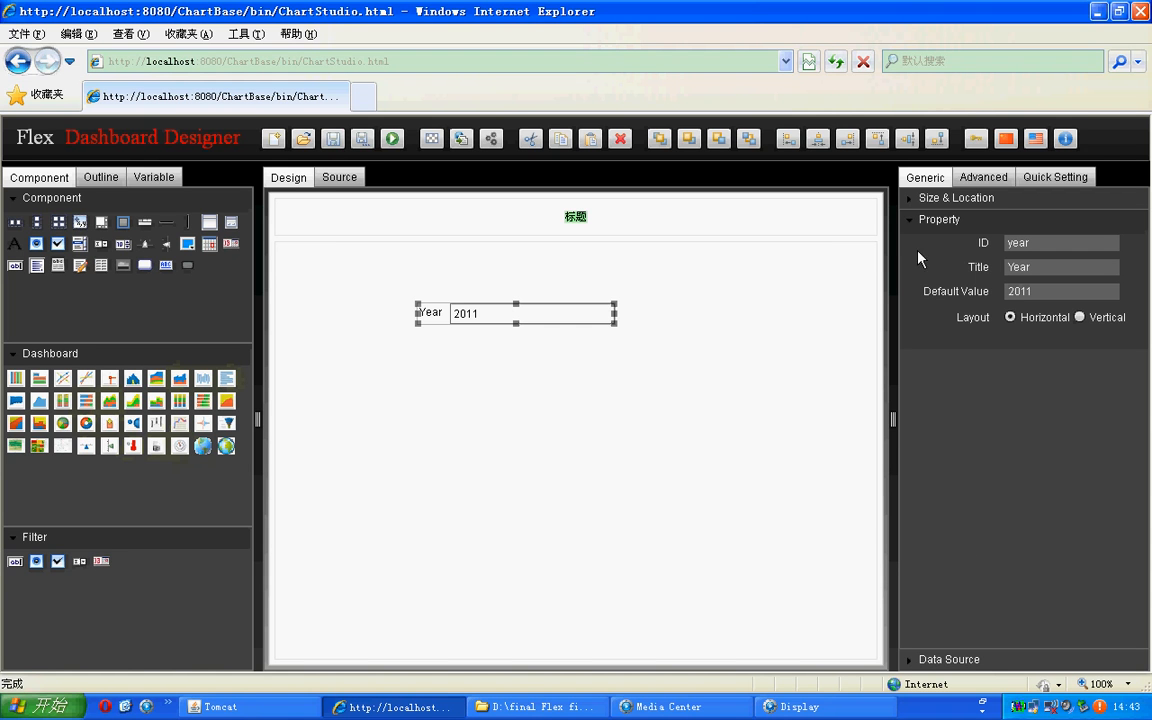
Step: Enter "select max(year) as year from product_sold" as the Year filter's data source SQL query
left_click(948, 659)
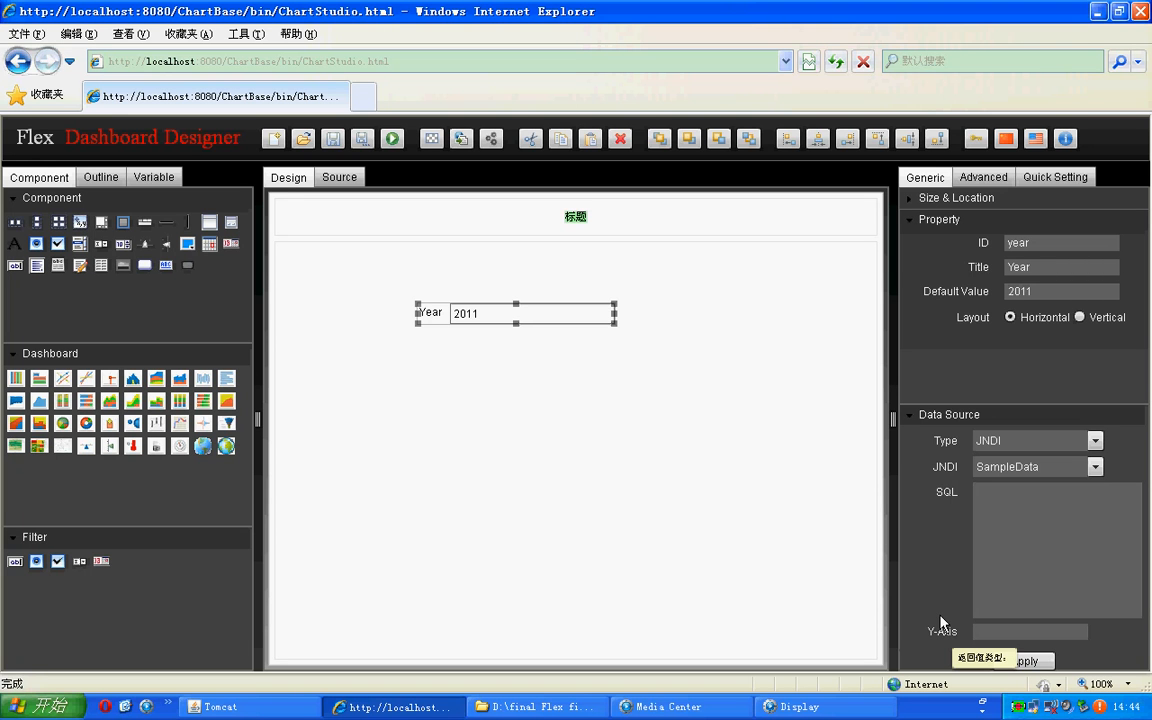
left_click(1093, 530)
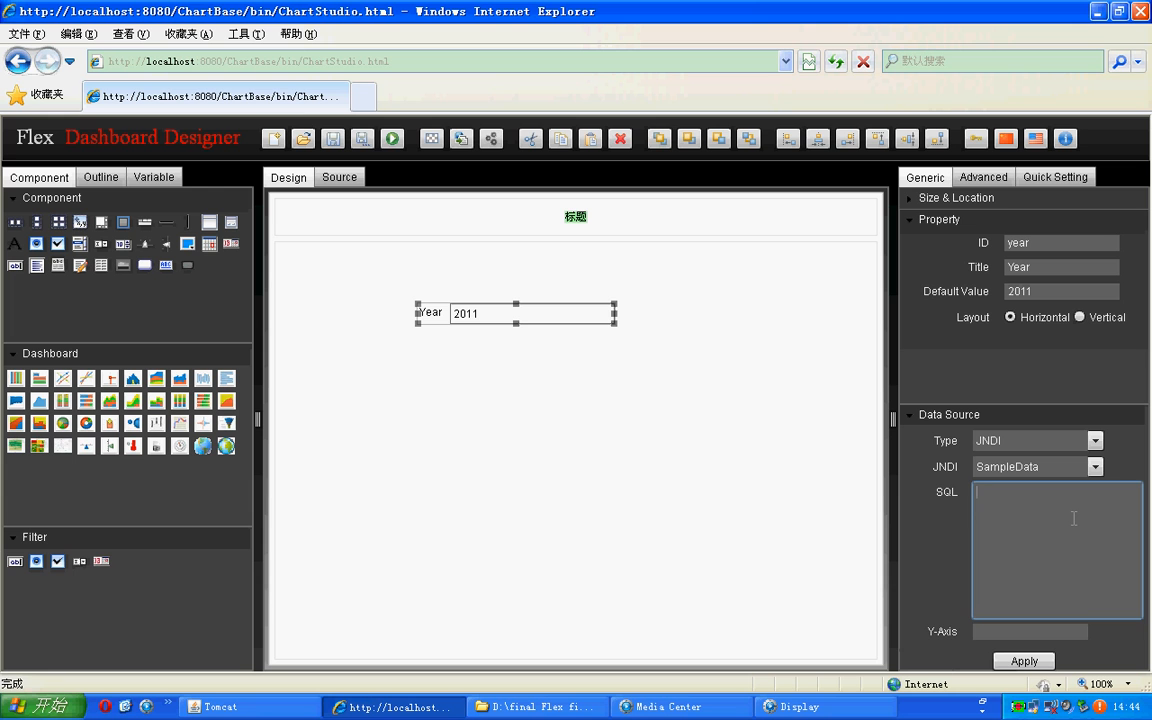
type("select max(year)")
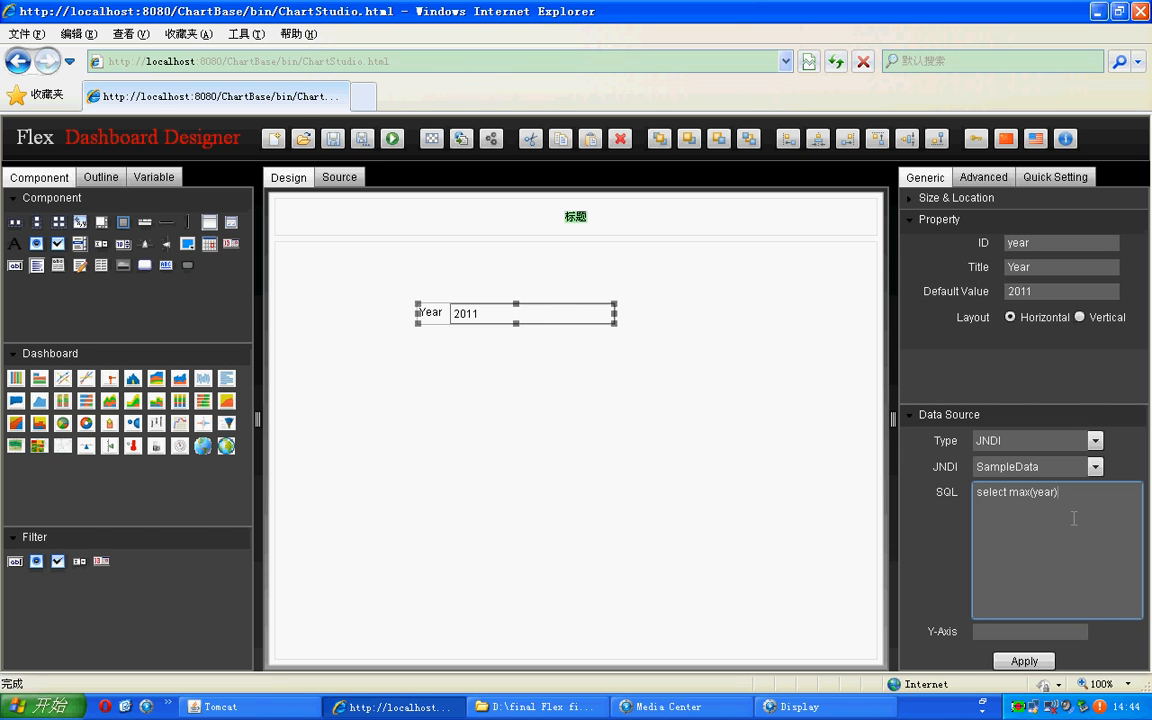
type(" as year from p")
type("rou")
type("uct_s")
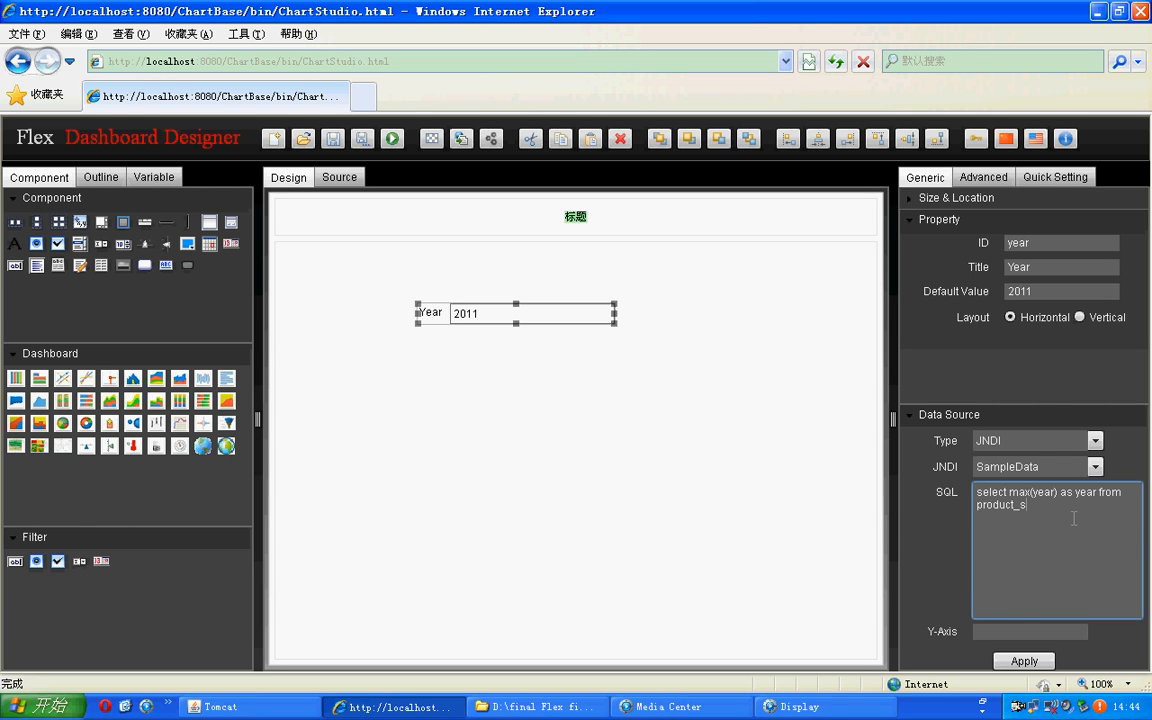
type("old")
Step: Set the Year filter's Y-Axis field to year and apply the data source
left_click_drag(1075, 492, 1099, 493)
key("ctrl+c")
left_click(992, 631)
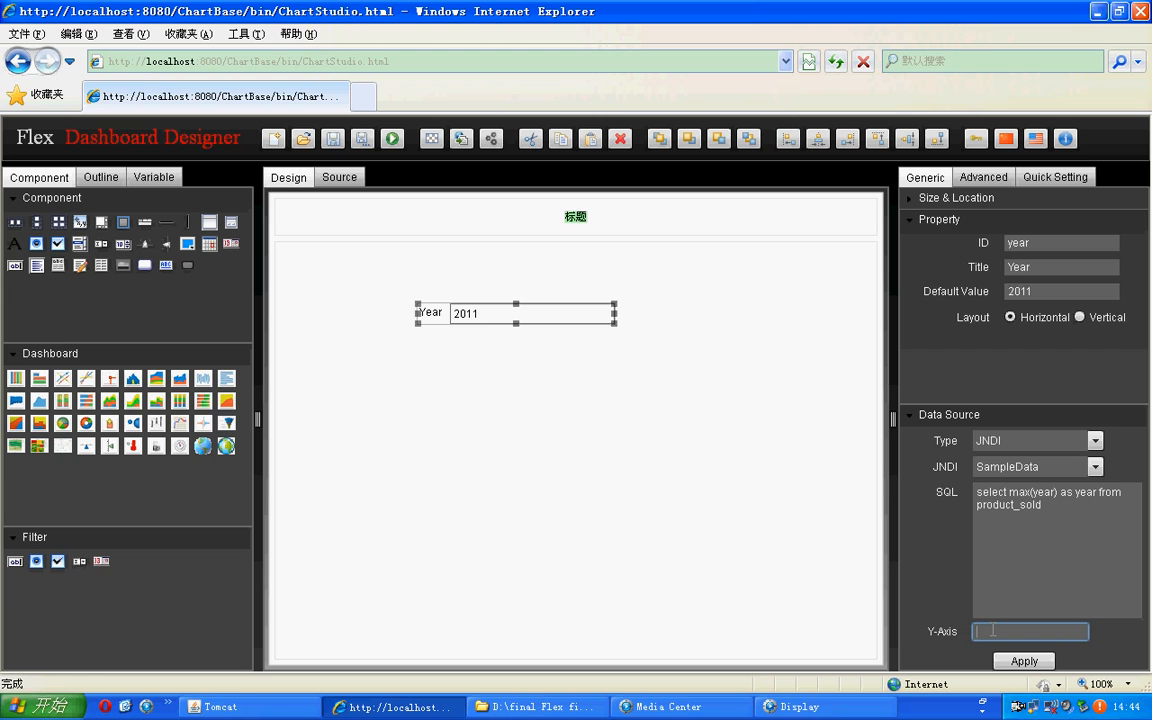
key("ctrl+v")
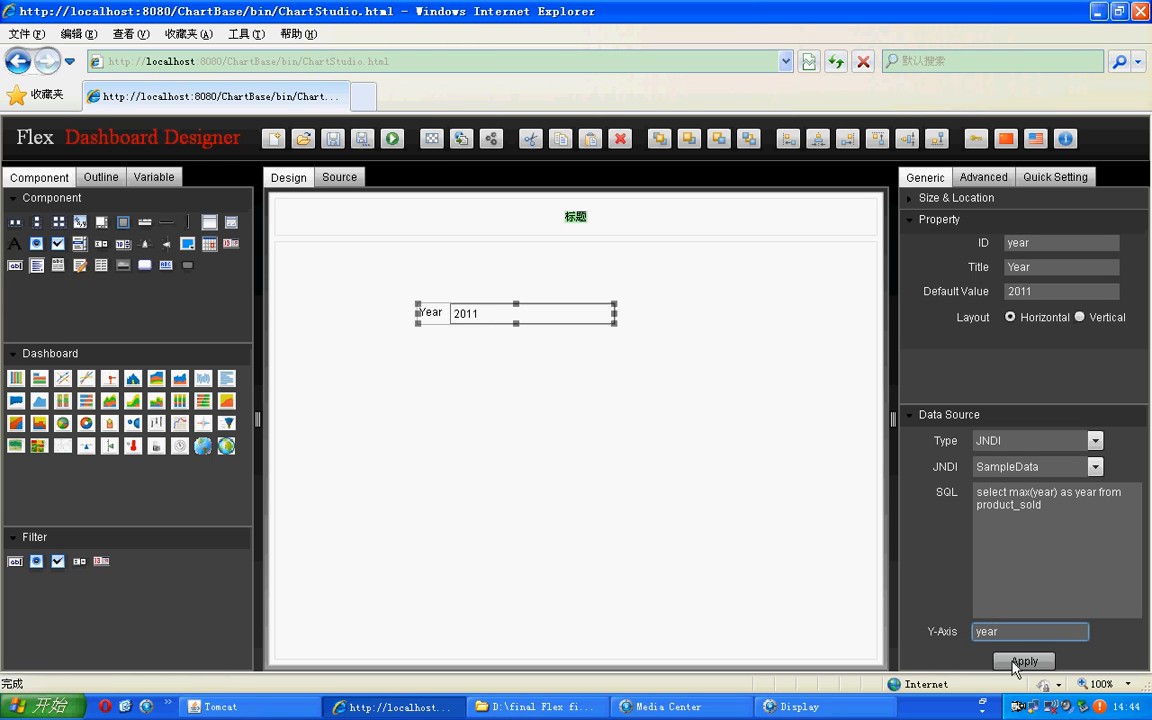
left_click(1023, 661)
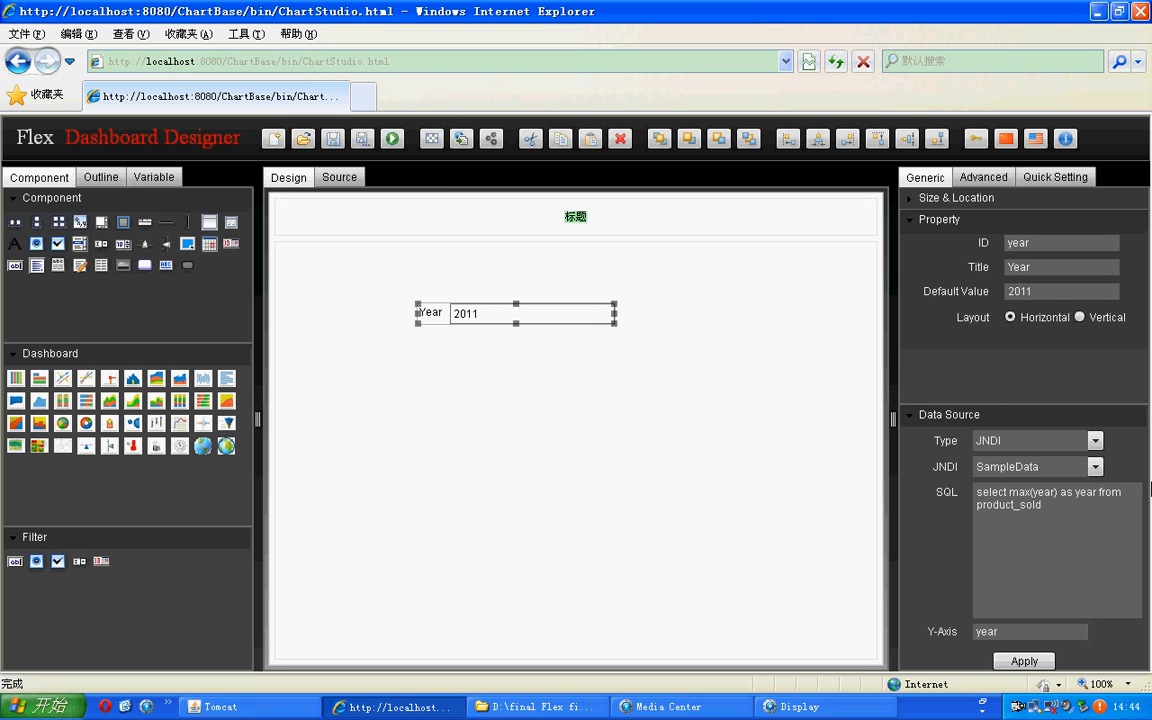
Step: Change the Year filter's query to select max(year)+10 as year and apply it
left_click(1056, 492)
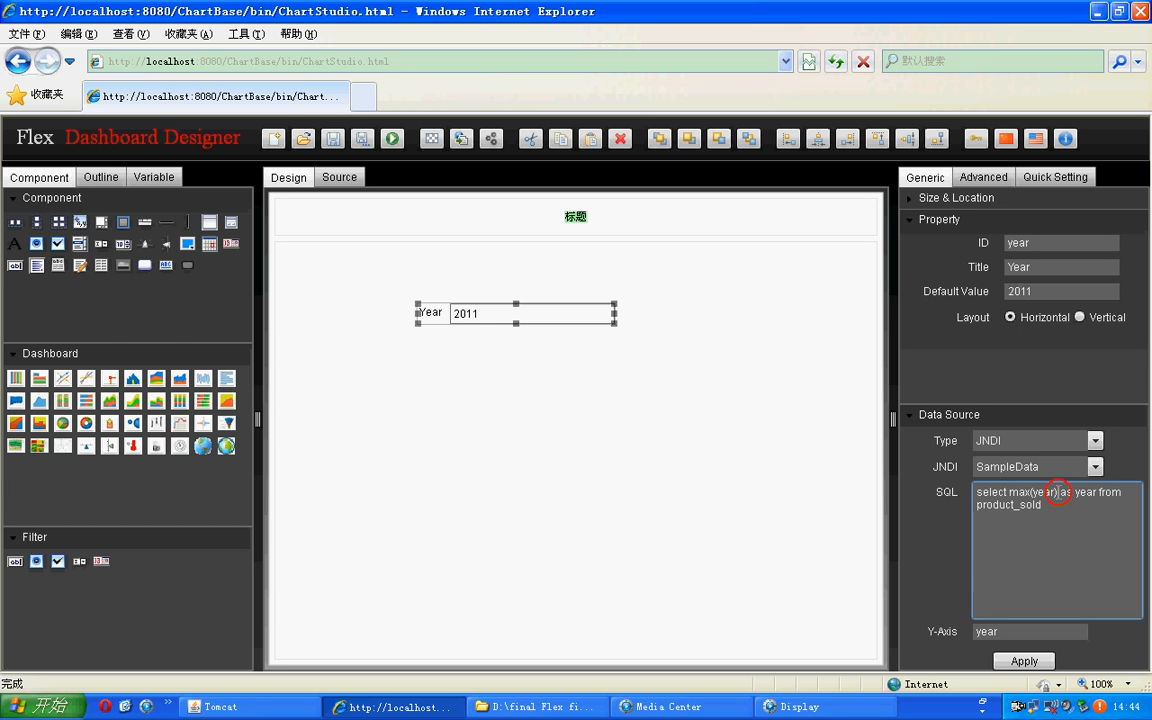
type("+10")
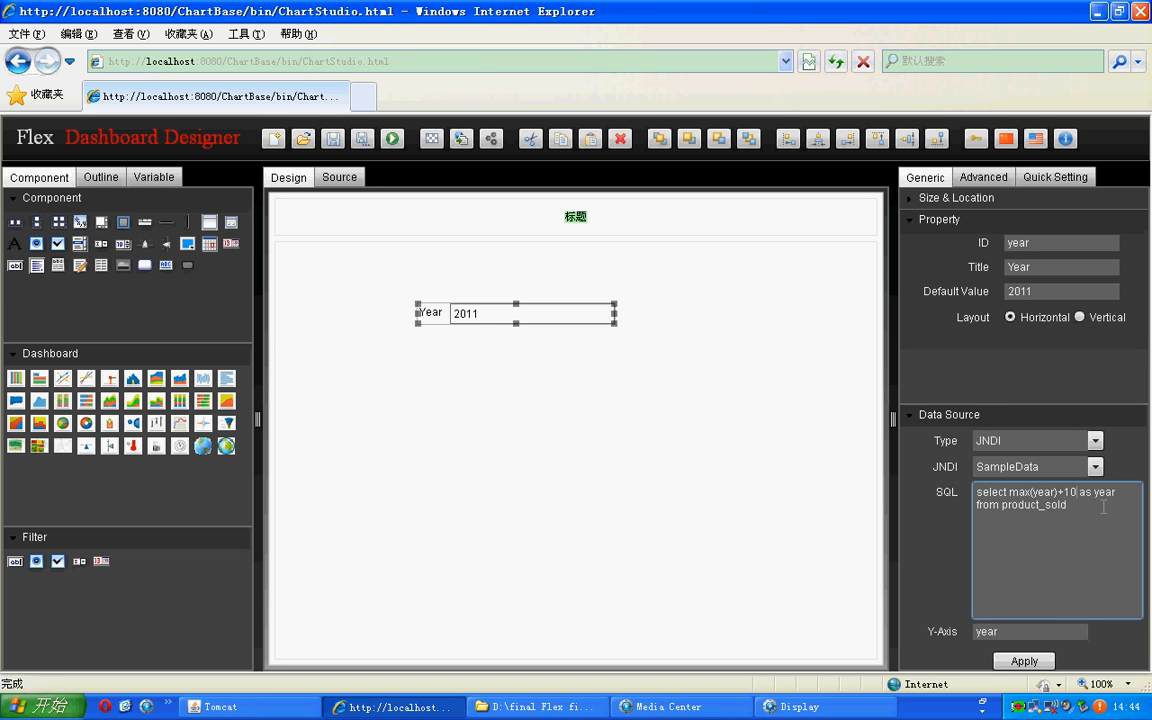
left_click(1026, 661)
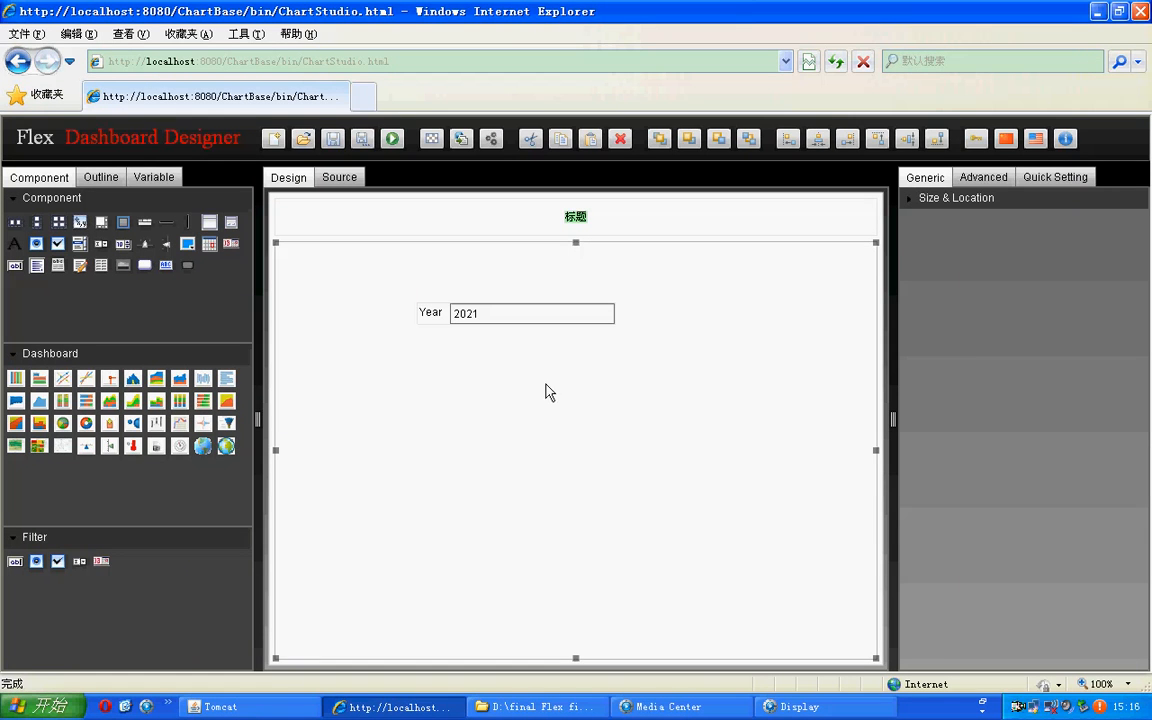
Step: Add a radio button filter to the canvas below the Year filter and select it
left_click_drag(35, 566, 472, 388)
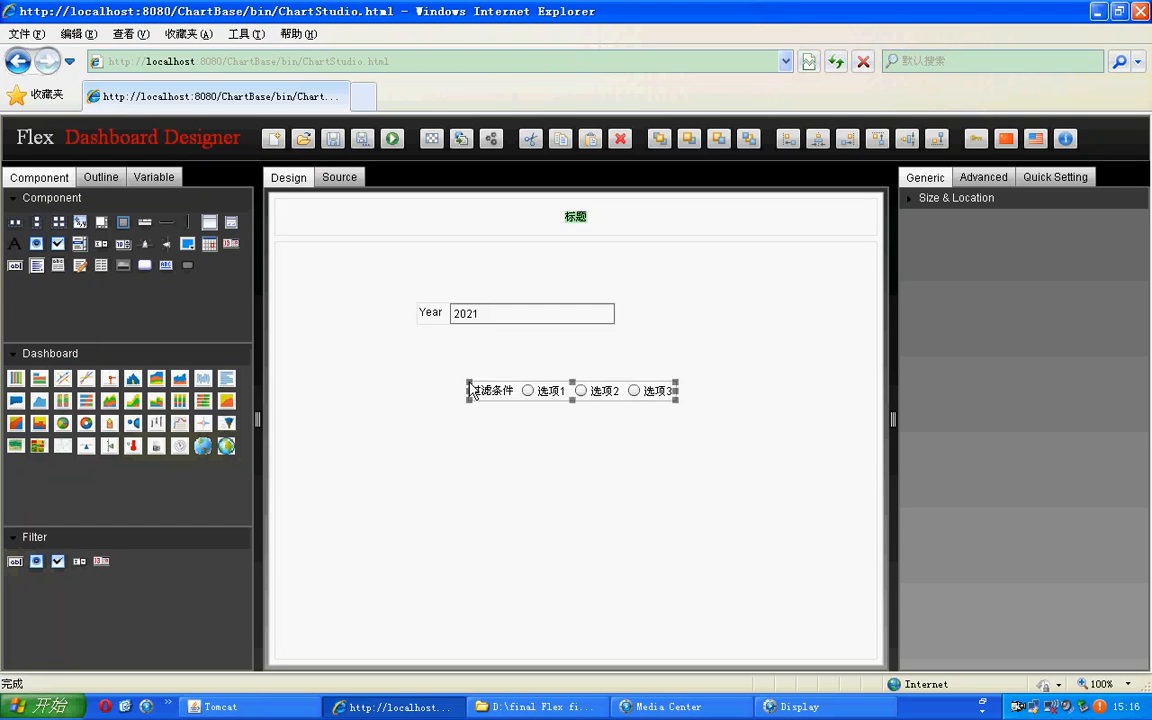
left_click(470, 388)
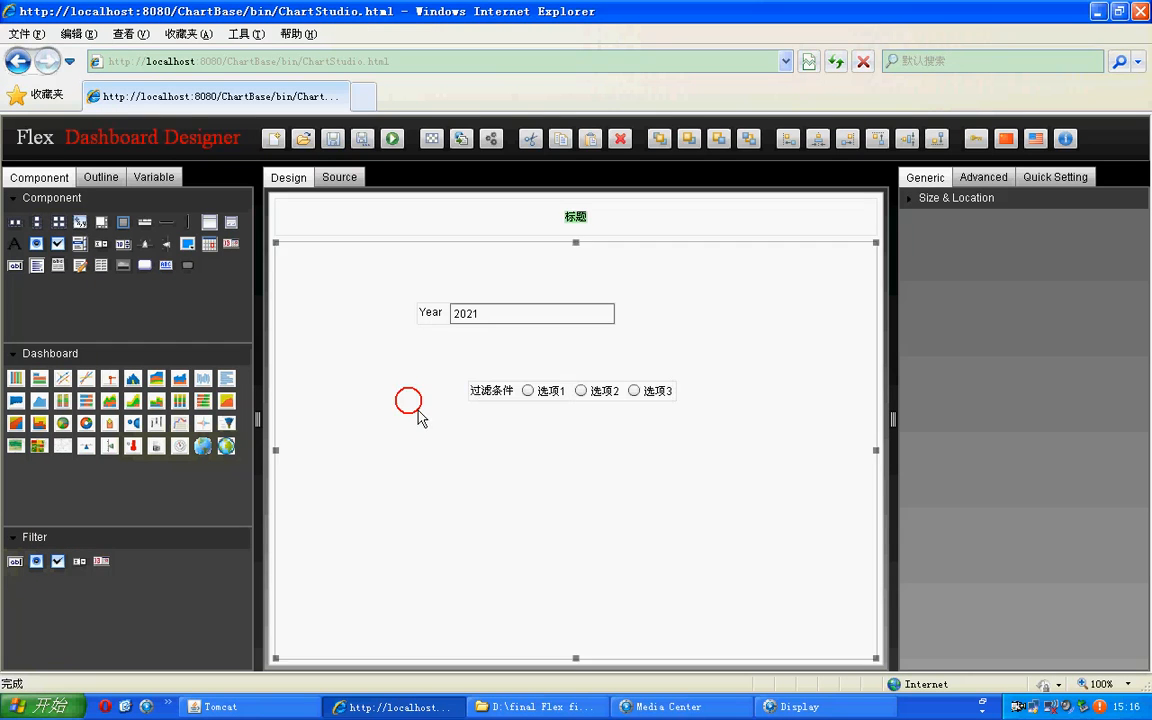
left_click(469, 383)
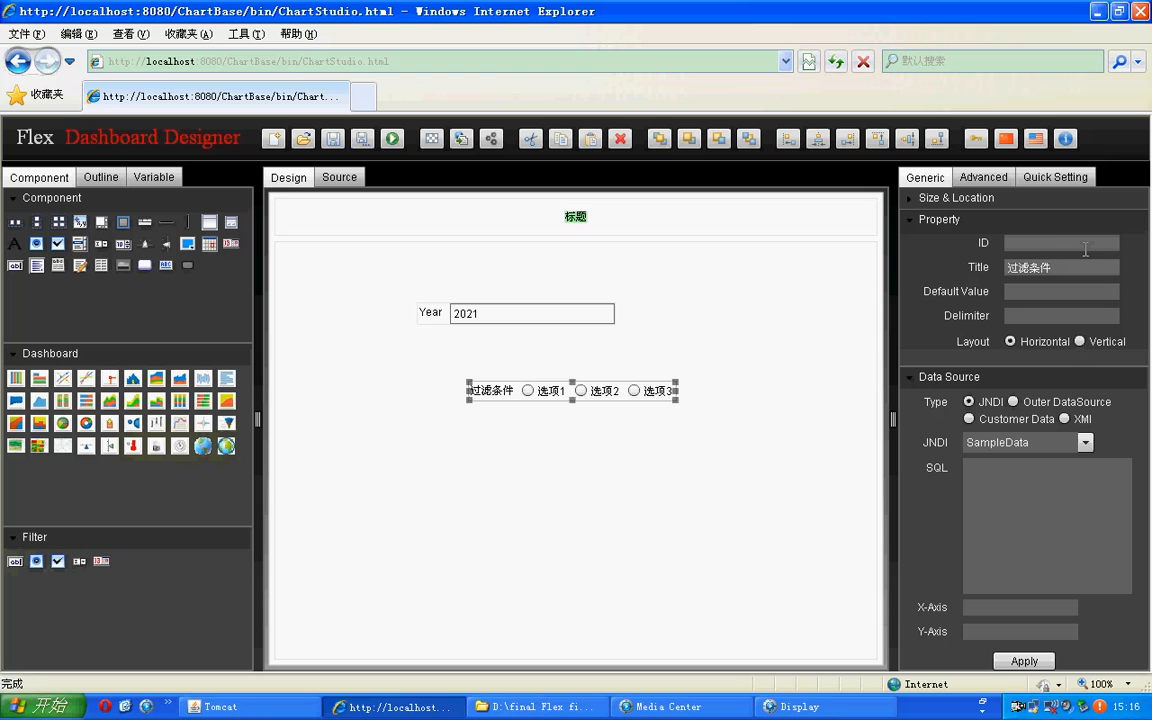
Step: Set the radio button filter's ID to quarter and its title to Quarter
left_click(1055, 241)
type("quarter")
key("Tab")
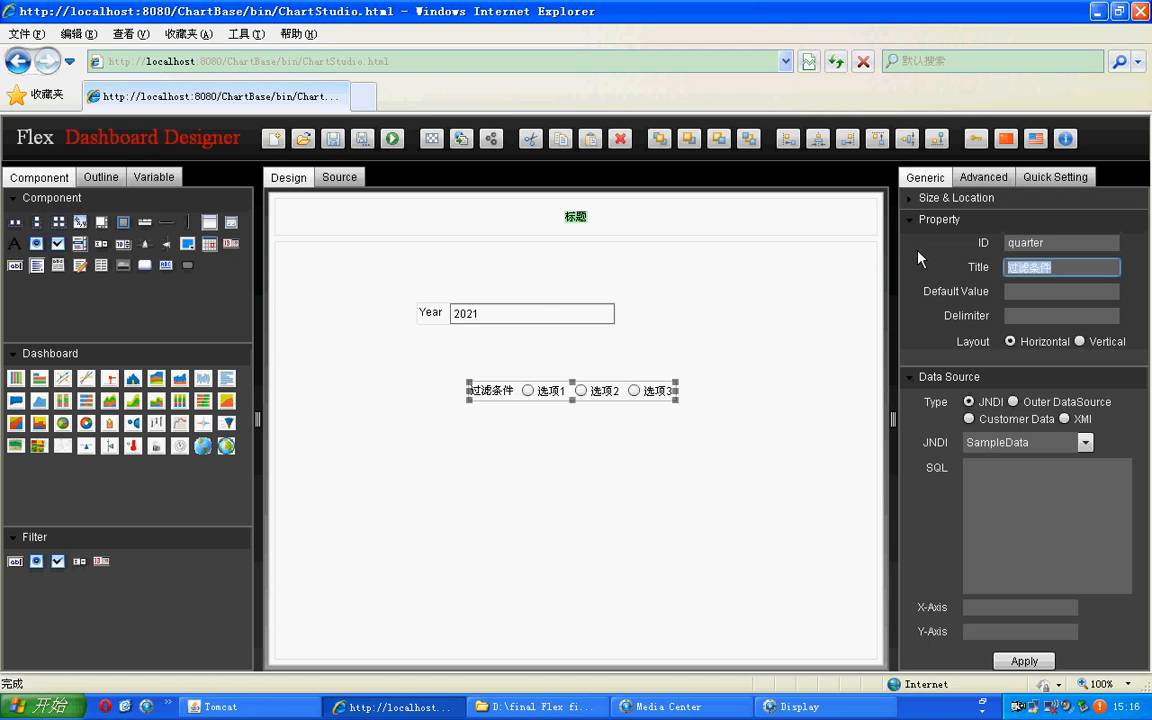
type("Quartrer")
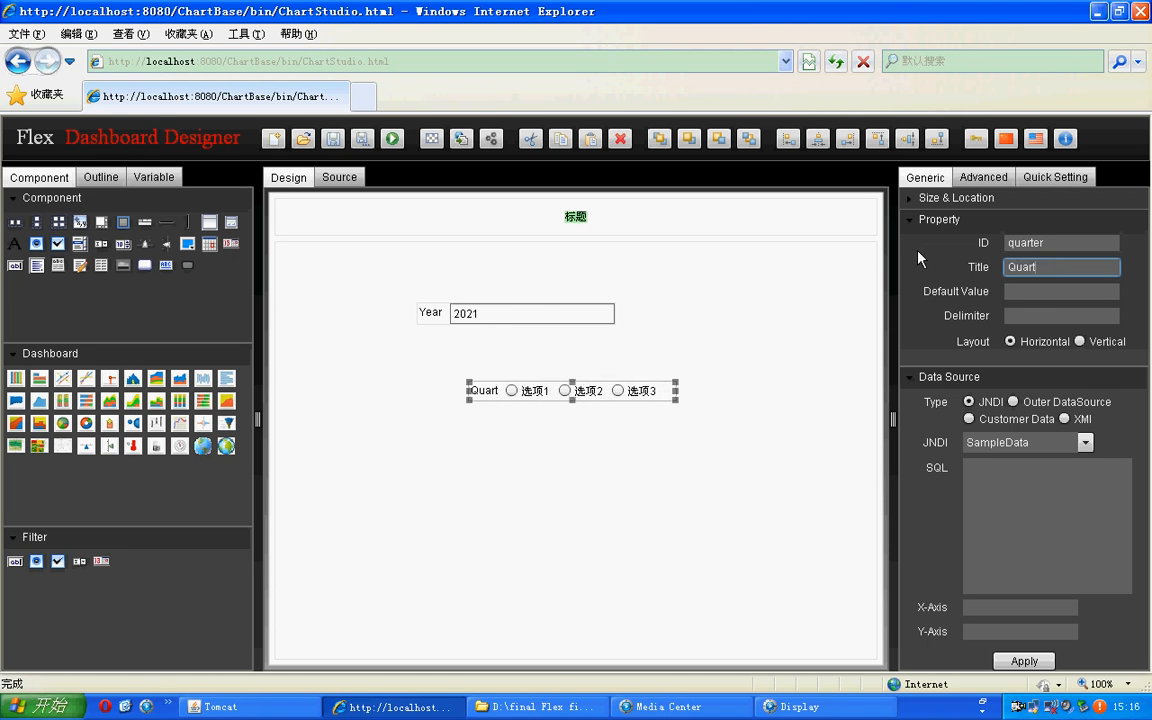
key("BackSpace")
key("BackSpace")
key("BackSpace")
type("er")
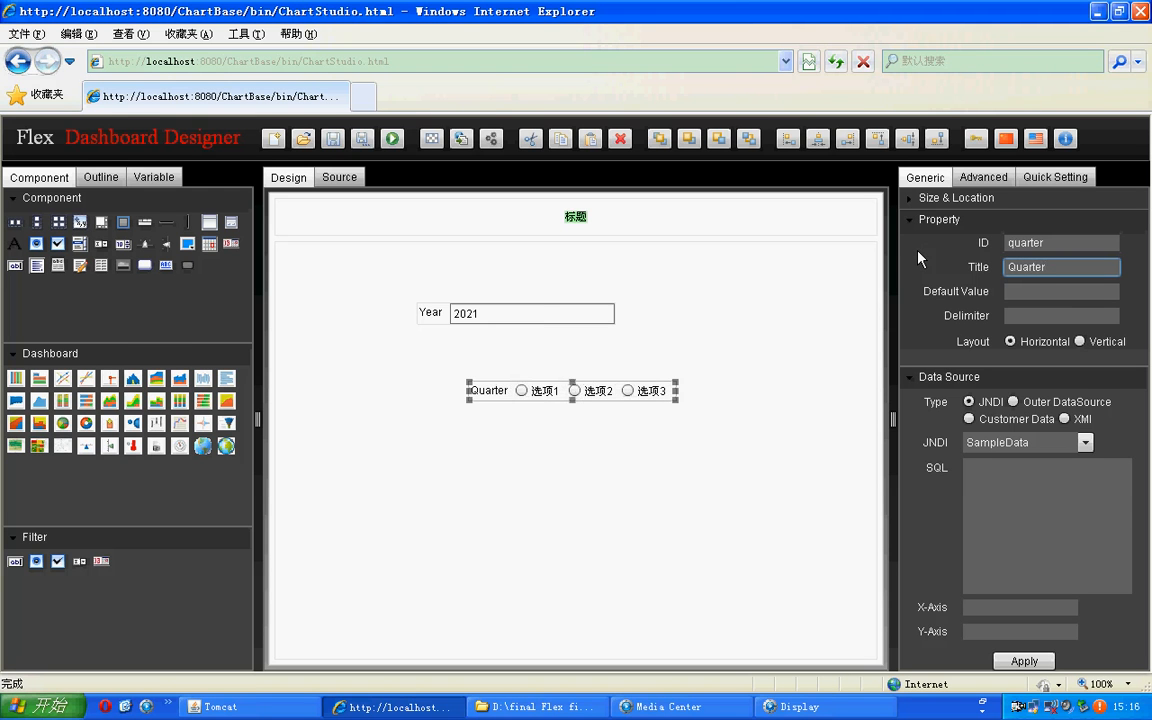
Step: Set the Quarter filter's default value to 2 and reselect the filter on the canvas
left_click(1013, 291)
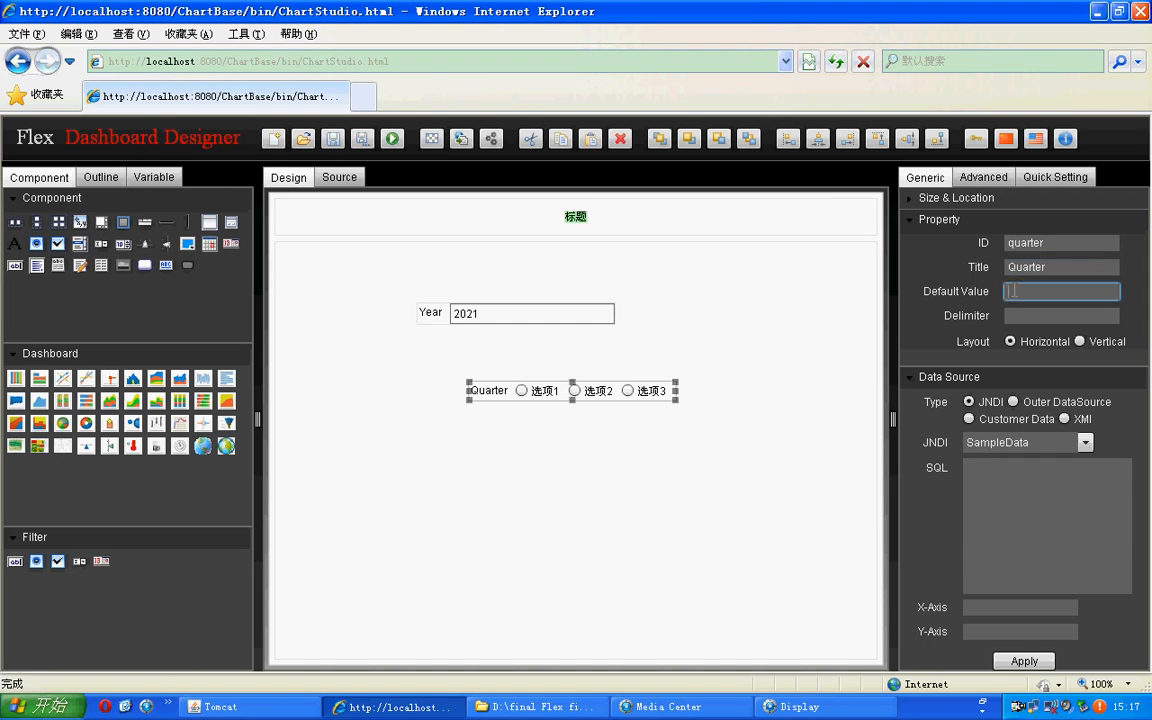
type("2")
left_click(648, 425)
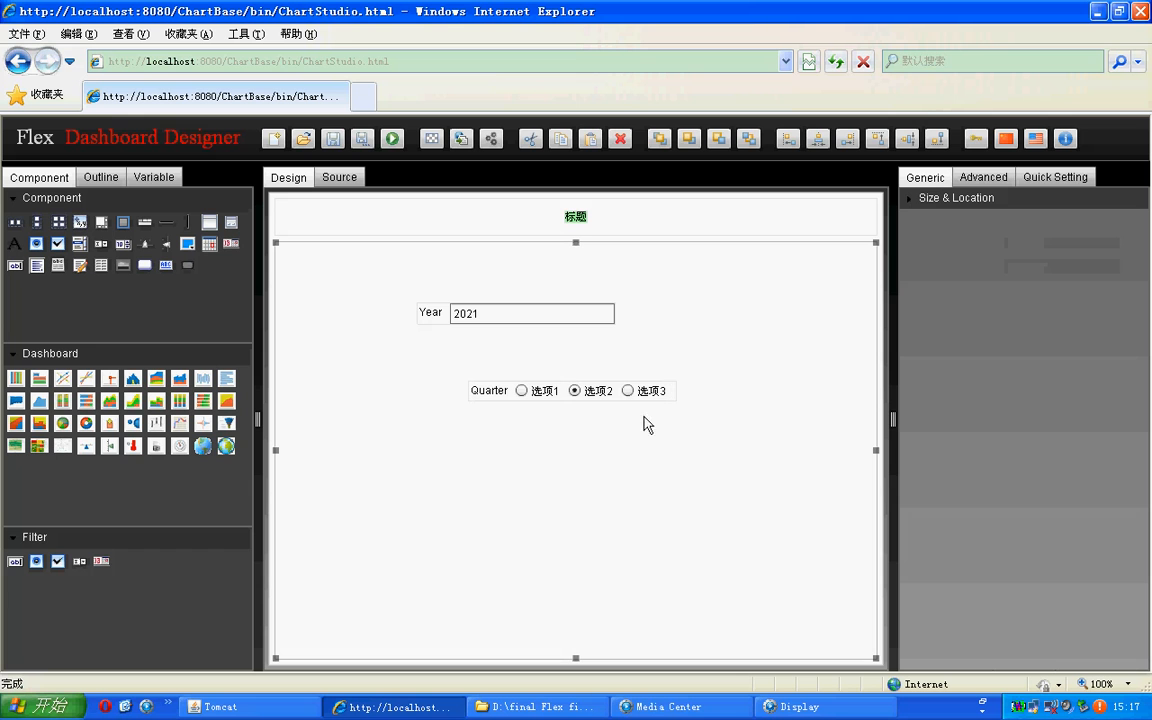
left_click(579, 398)
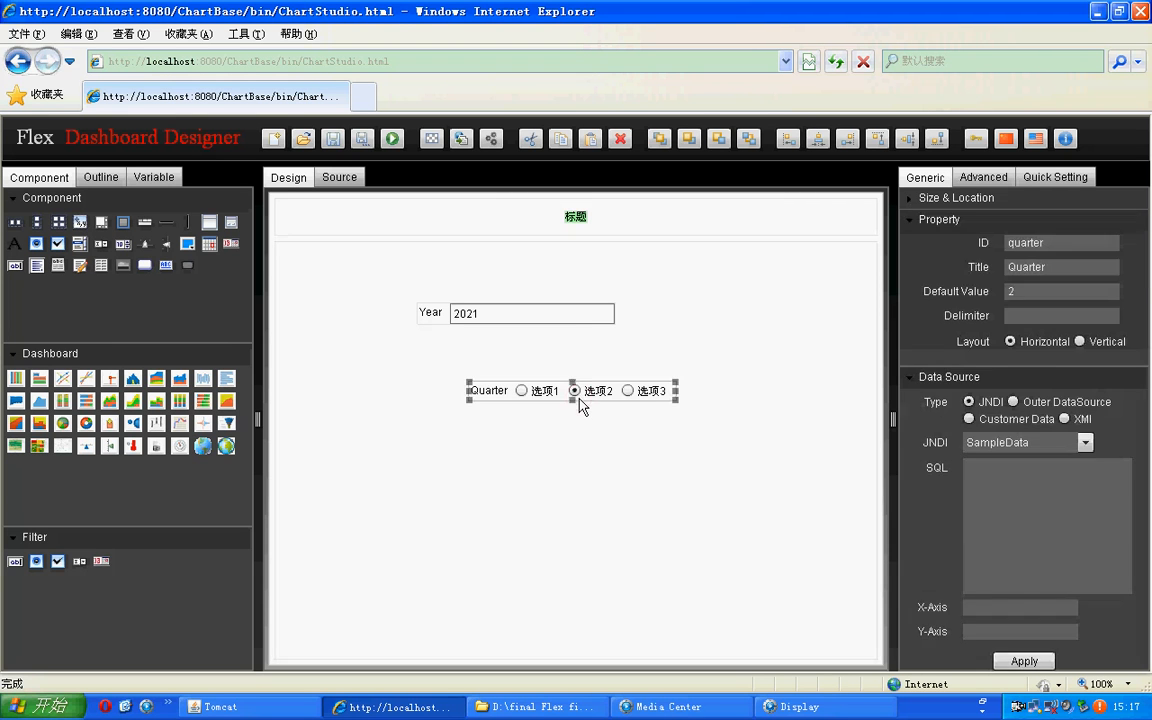
Step: Try the Vertical layout on the Quarter filter and return it to Horizontal
left_click(1025, 317)
left_click(1010, 341)
left_click(1079, 341)
left_click(1010, 341)
Step: Enter the Quarter filter's SQL query as select distinct quarter from product_sold where year=2011
left_click(1025, 483)
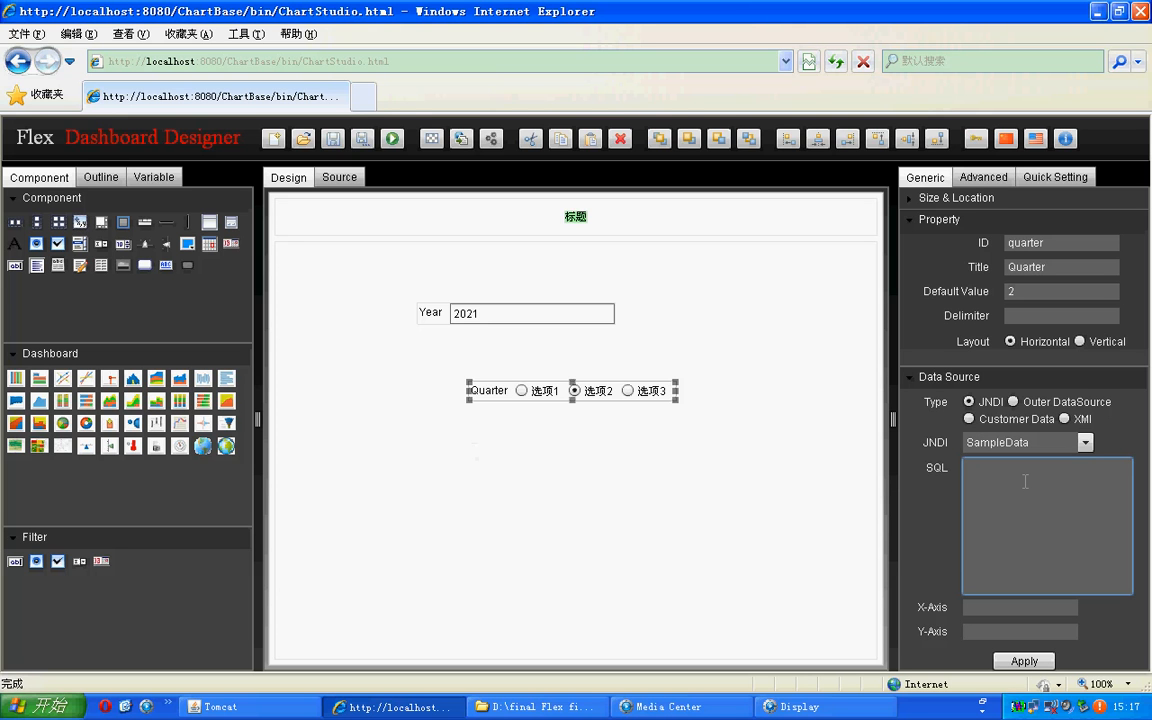
type("select distinct quarter from product")
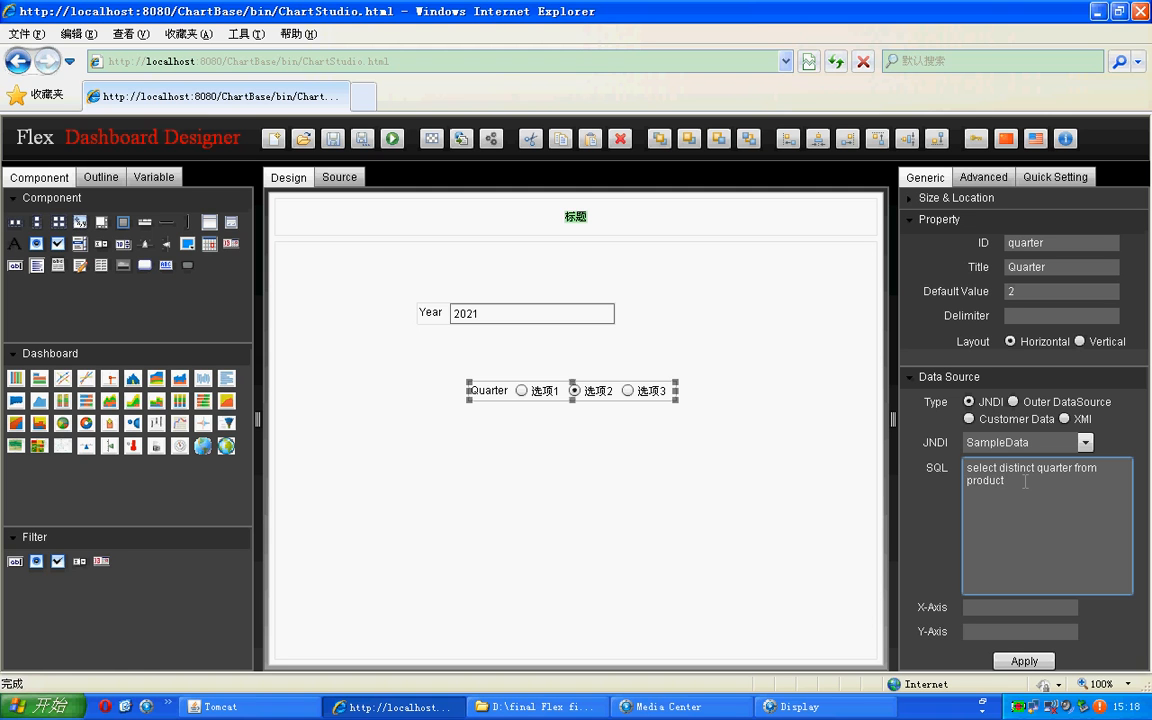
type("_sold where year=2011")
Step: Set both the X-Axis and Y-Axis of the Quarter filter's data source to quarter and apply it
left_click_drag(1038, 468, 1073, 469)
key("ctrl+c")
left_click(973, 607)
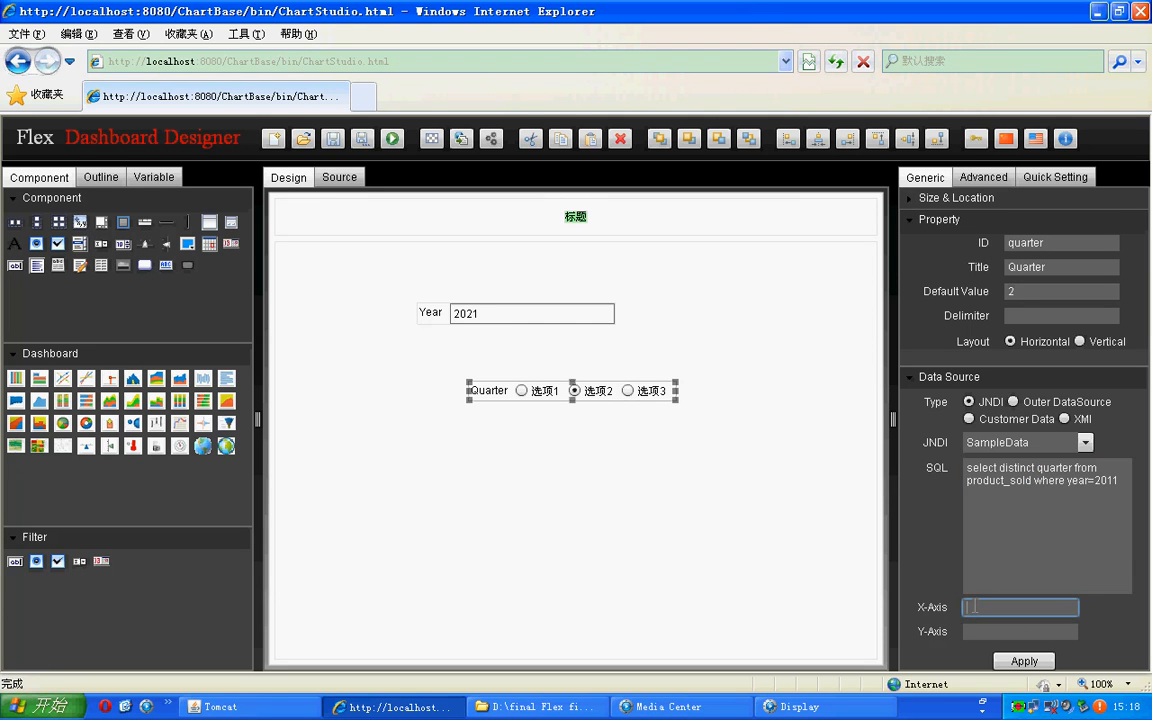
key("ctrl+v")
left_click(981, 631)
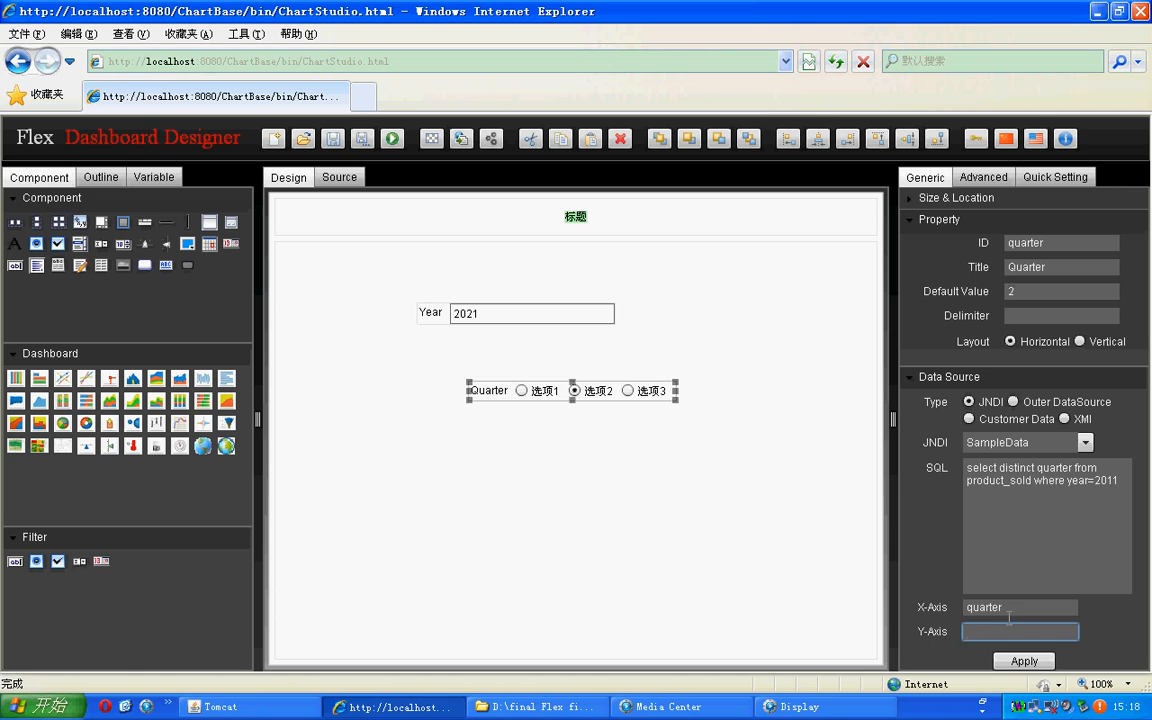
left_click(1021, 603)
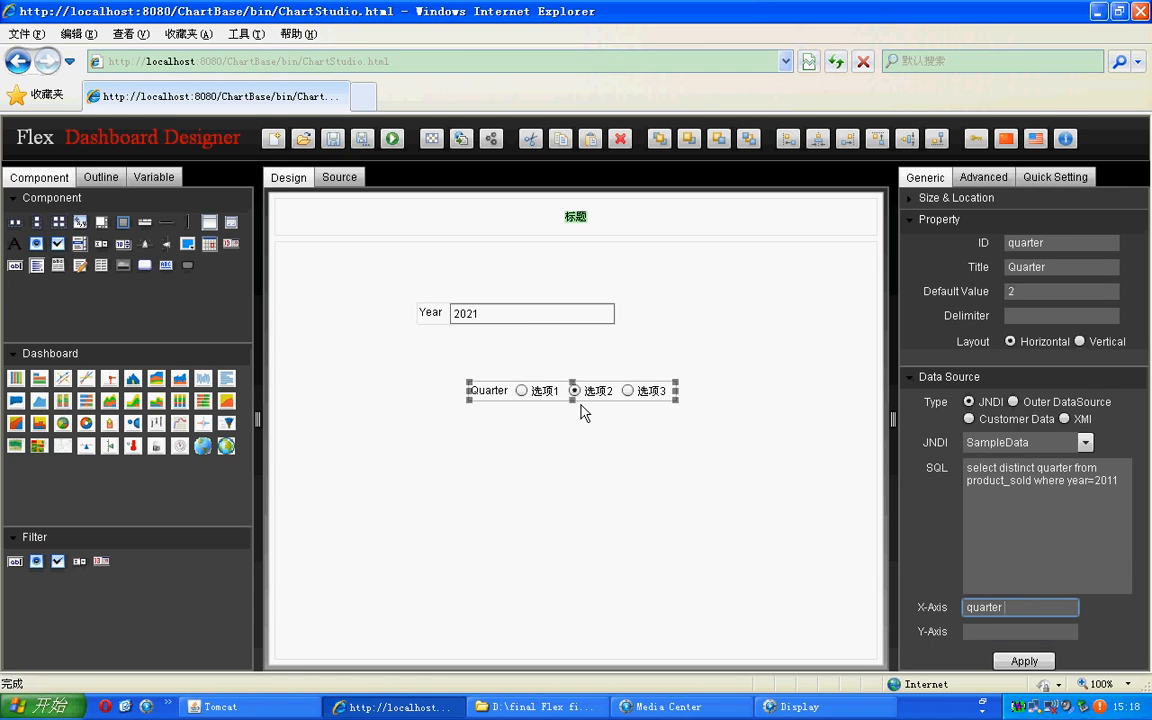
left_click(973, 630)
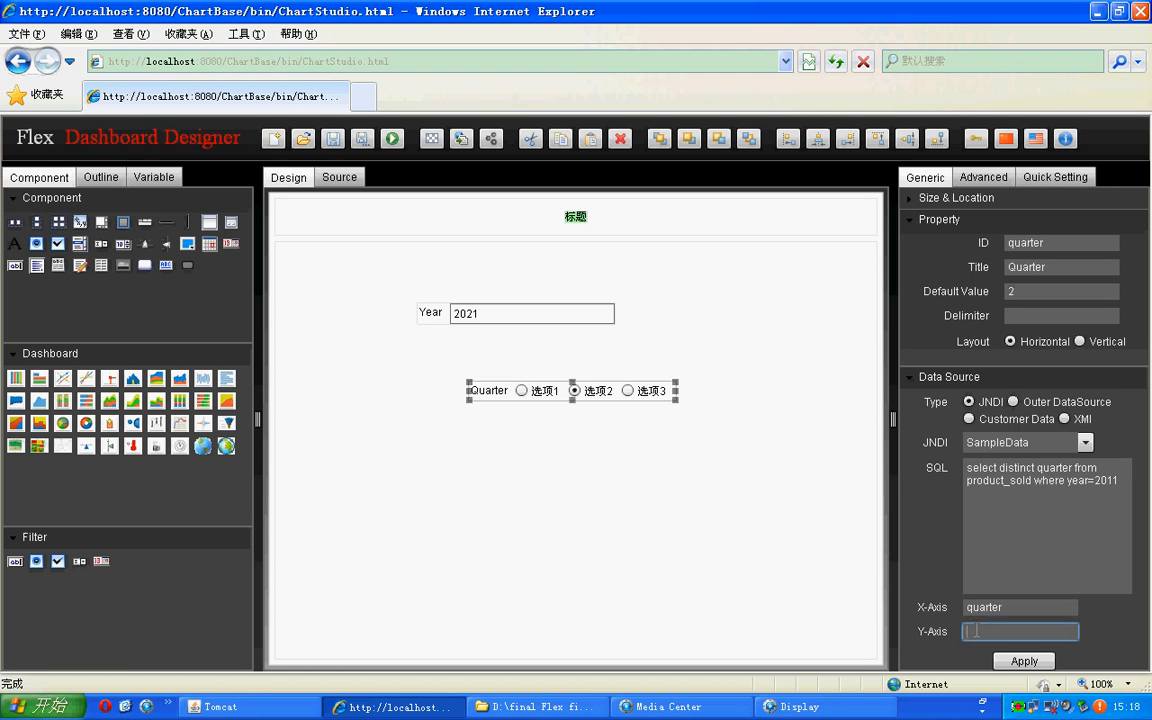
type("quarter")
left_click(1008, 663)
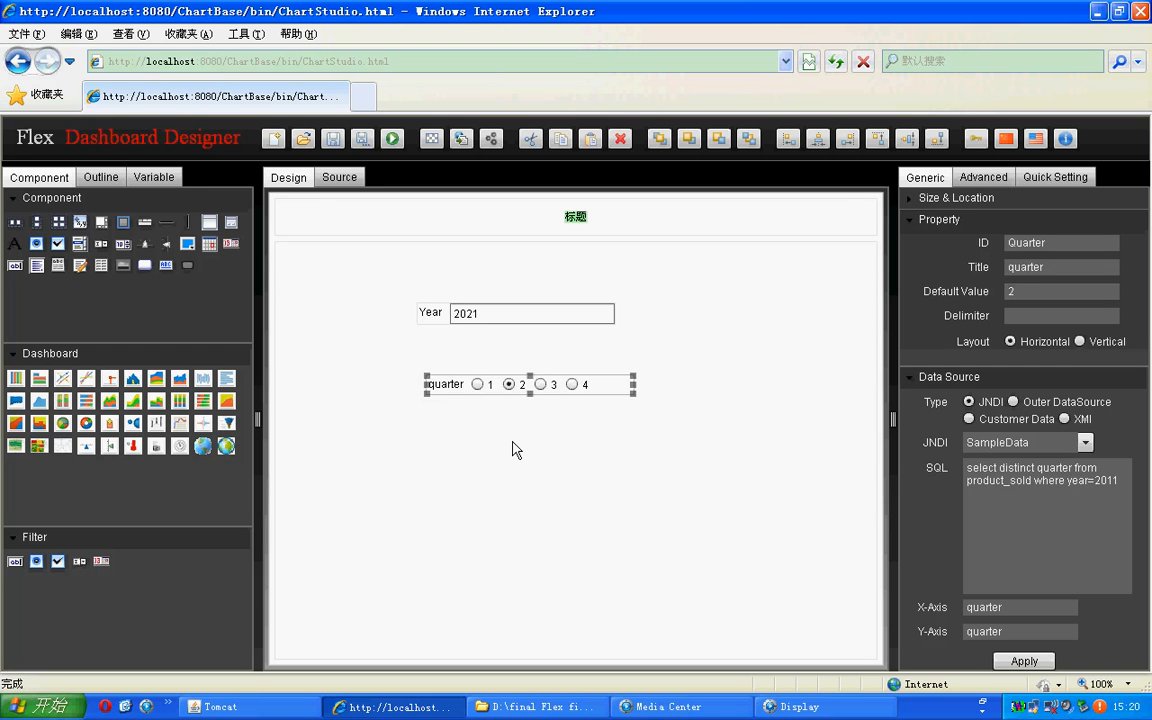
Step: Try options 1 and 3 on the quarter filter, then try to change the Year filter's value to 2011
left_click(478, 384)
left_click(538, 385)
left_click(482, 315)
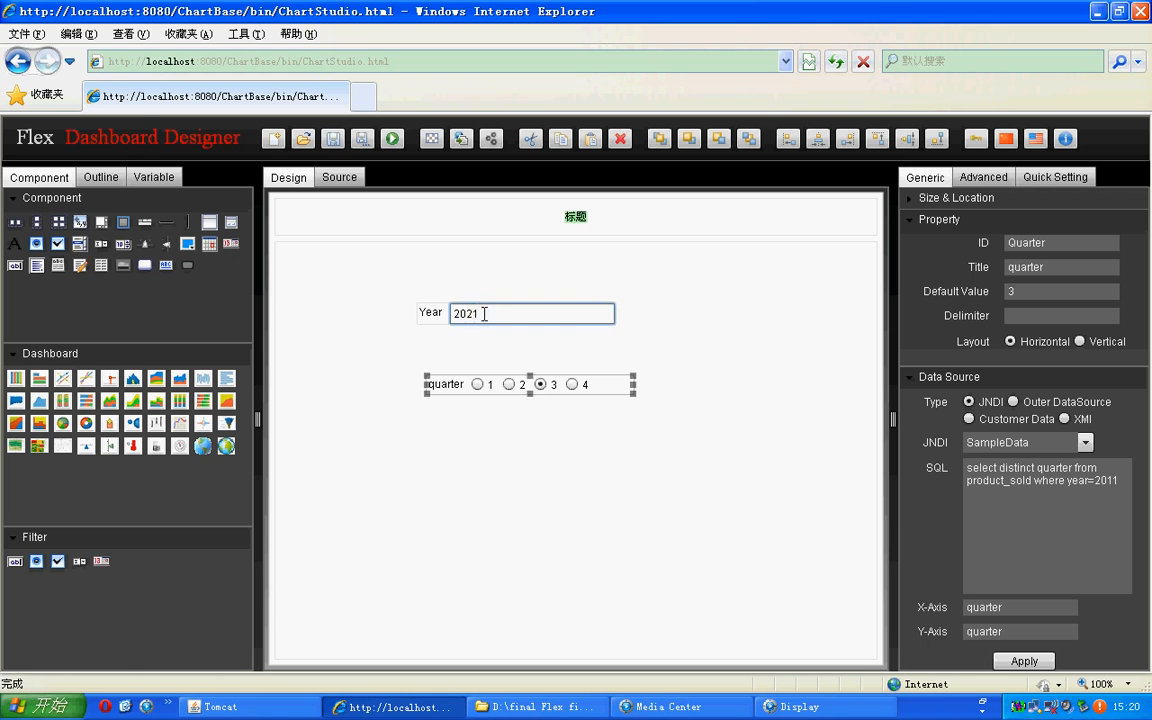
key("BackSpace")
key("BackSpace")
type("11")
key("BackSpace")
key("BackSpace")
type("2011")
Step: Replace the fixed year 2011 in the quarter filter's SQL query with the parameter ${year}
left_click(1075, 490)
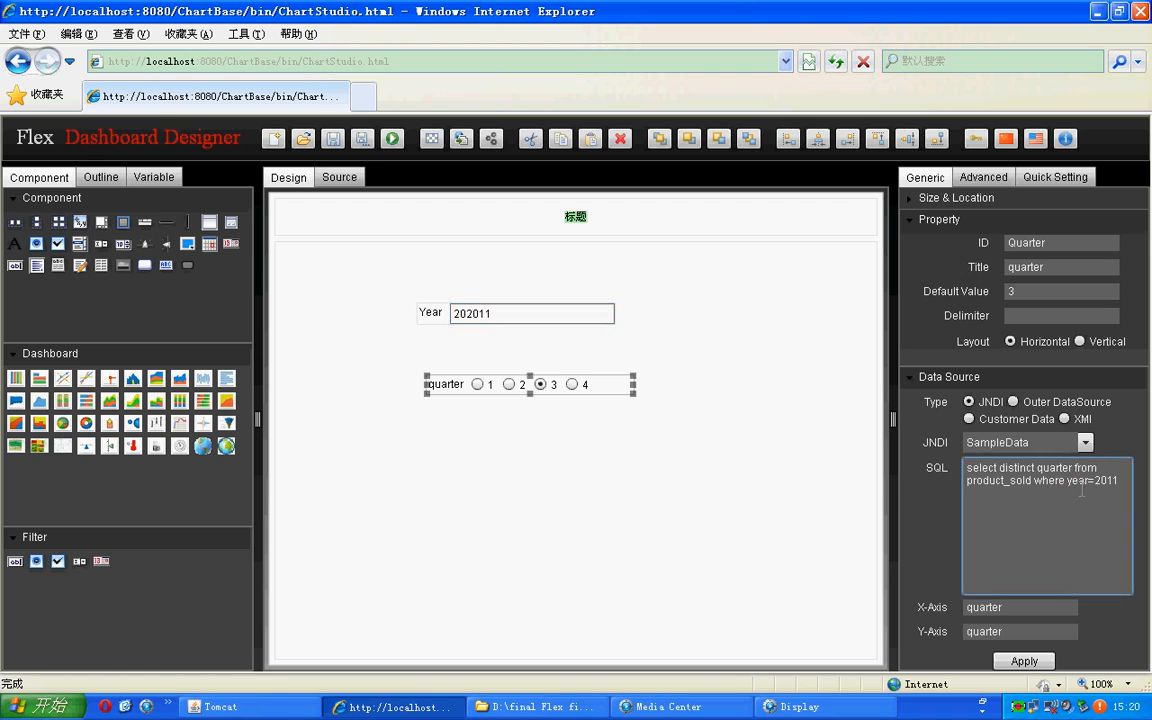
left_click_drag(1096, 481, 1122, 481)
key("BackSpace")
type("${year}")
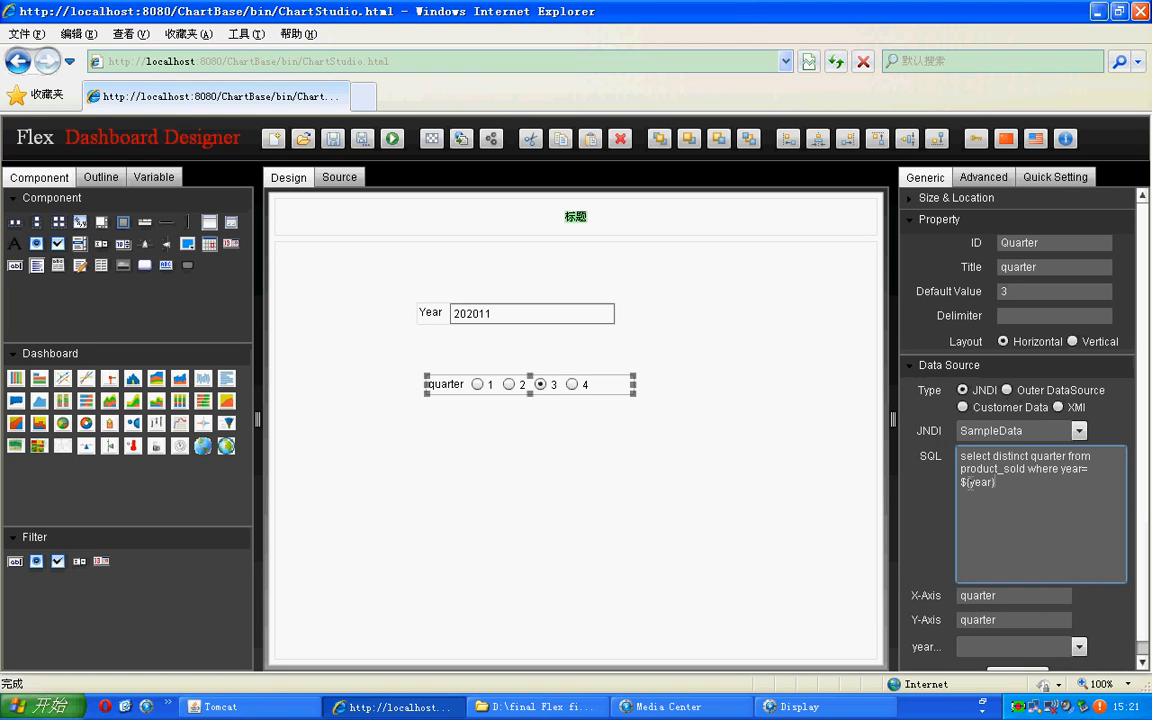
Step: Bind the query's year parameter to the year filter and apply the data source
left_click(920, 646)
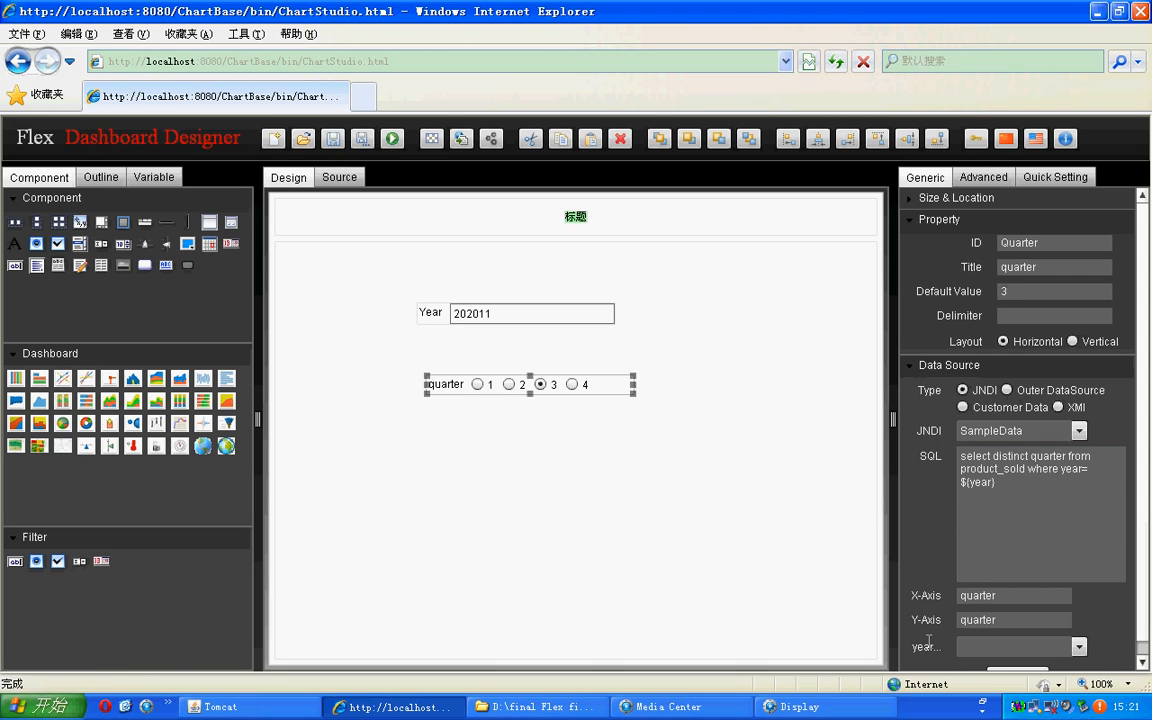
left_click(1078, 647)
left_click(1000, 624)
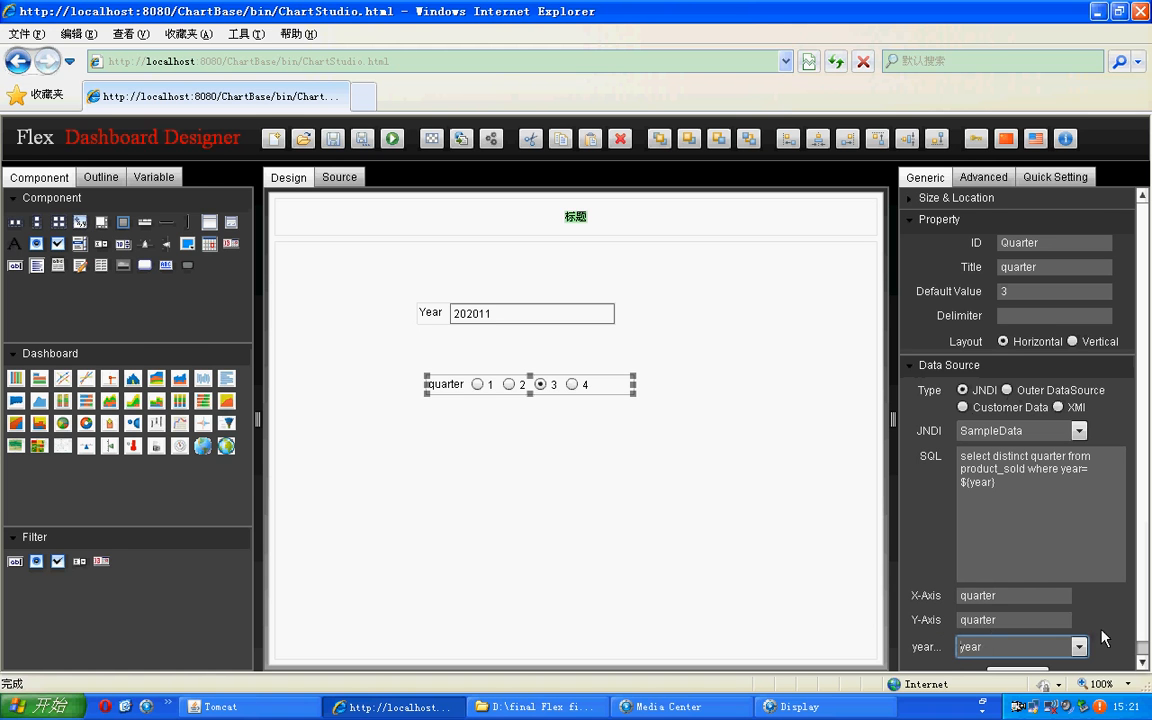
left_click(1142, 662)
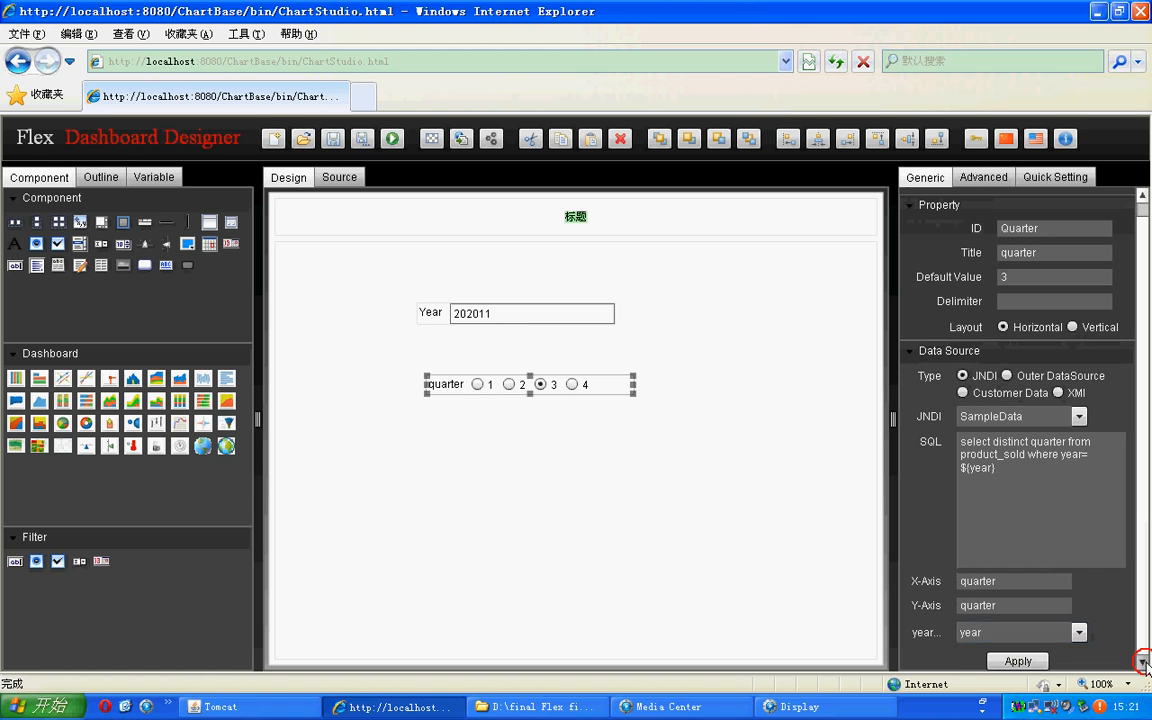
left_click(1018, 662)
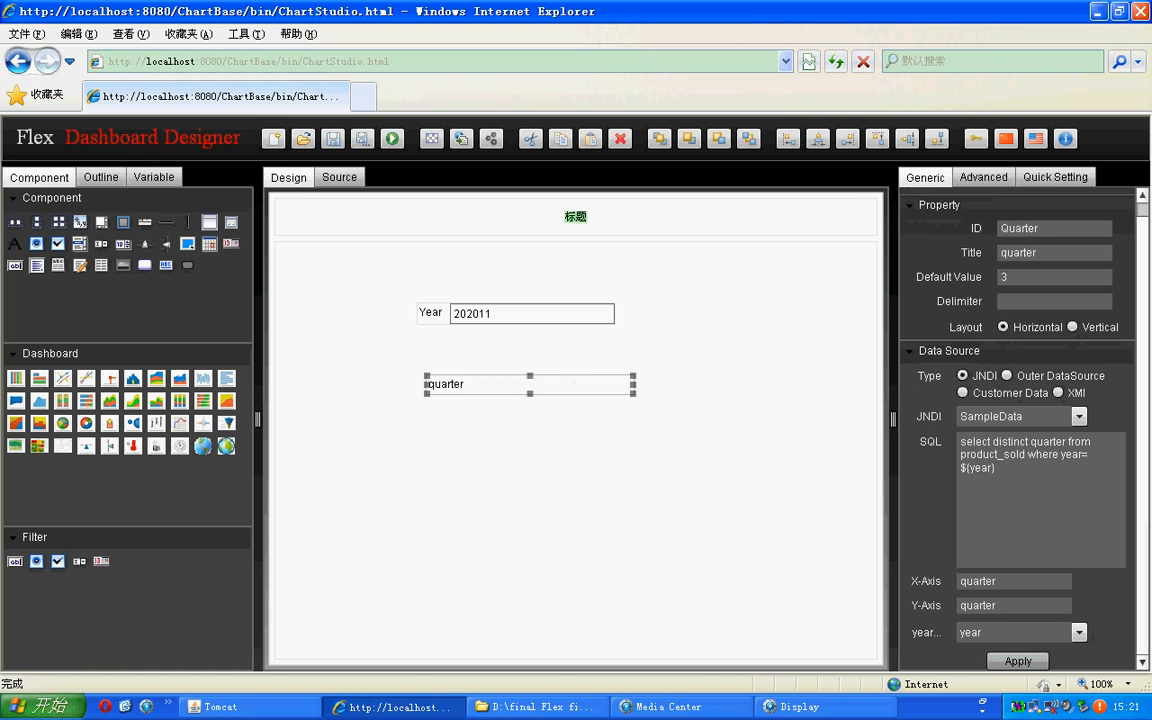